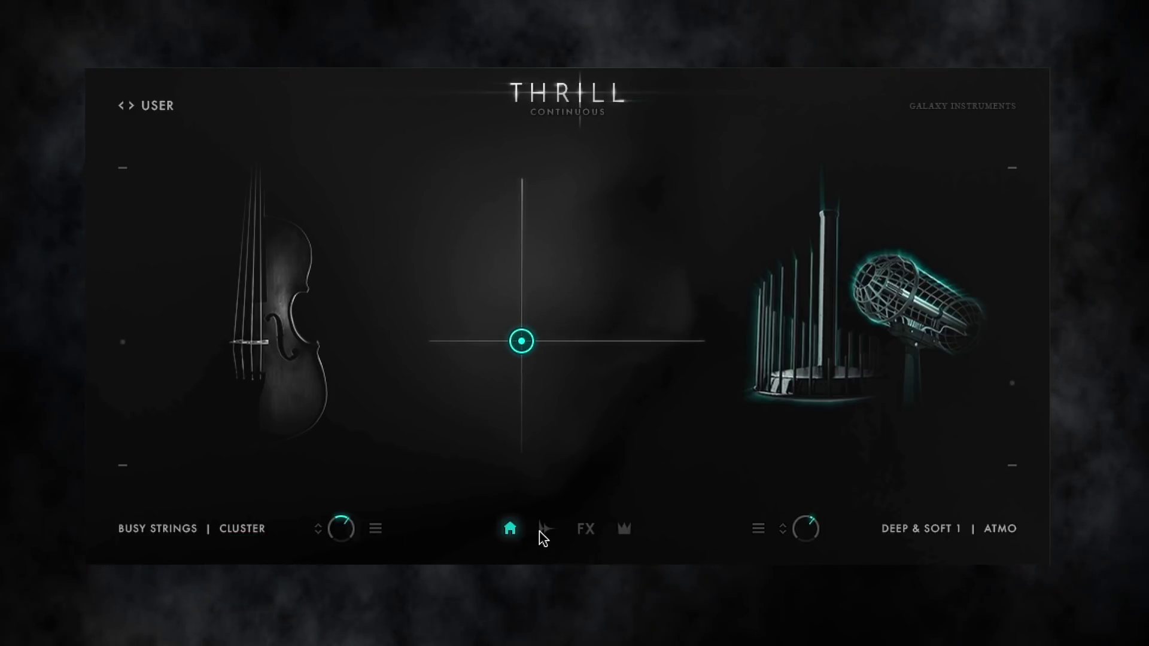
Open the layer editing page and the Sources browser for the Wild Rhythms cluster layer.
left_click(542, 529)
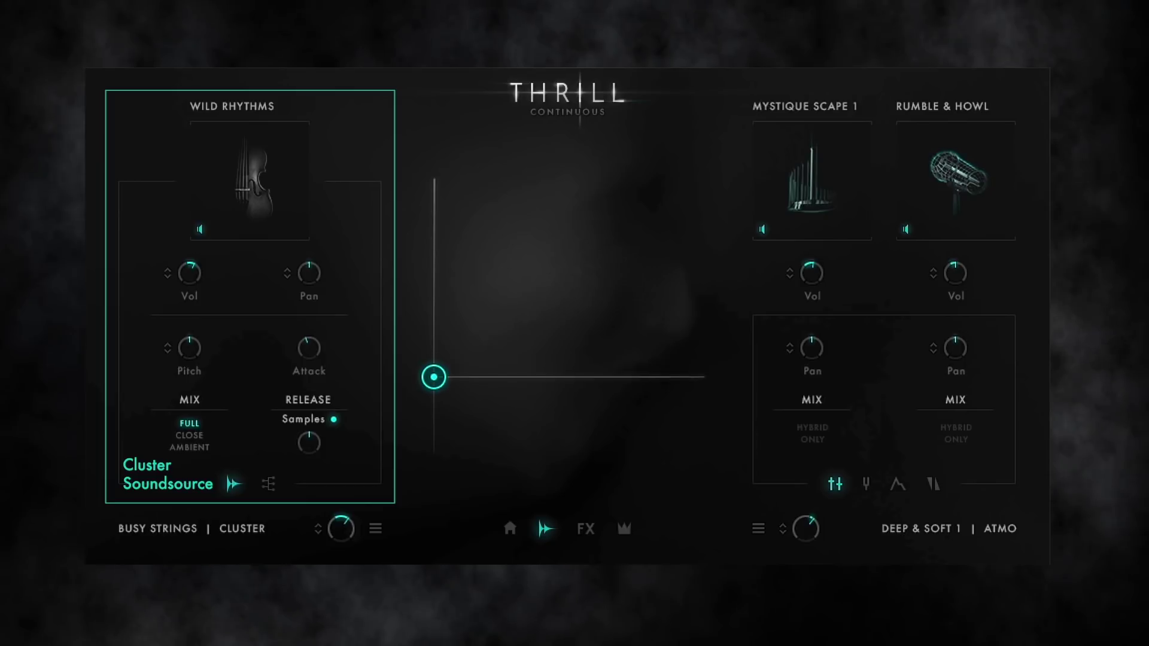
left_click(247, 108)
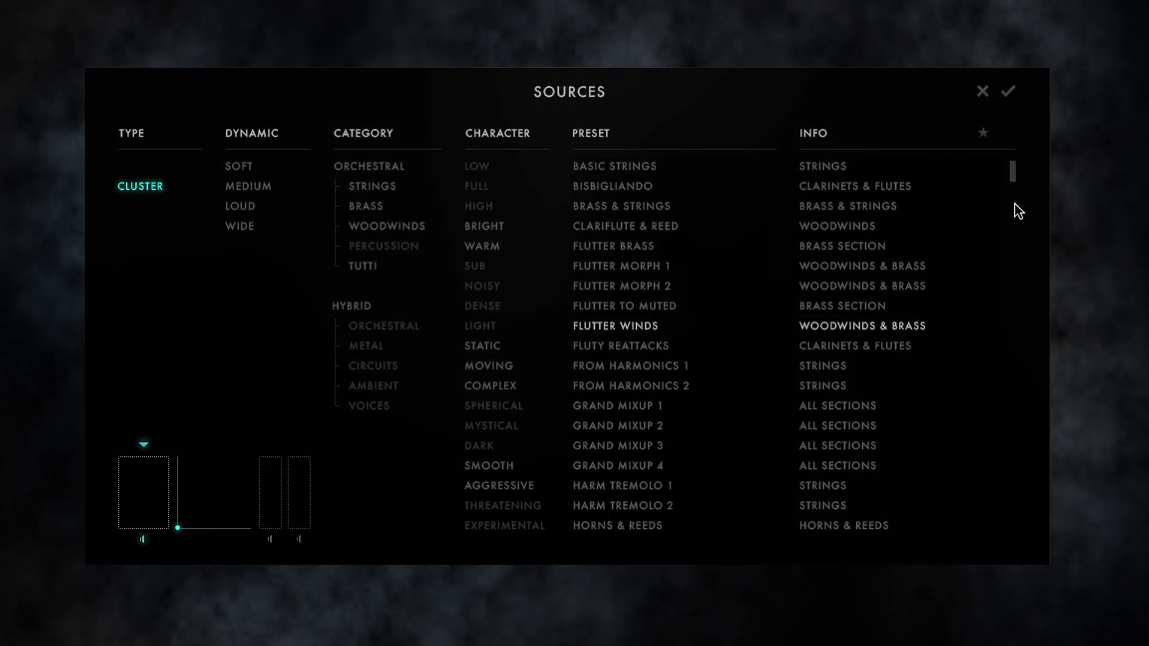
Pick String Reattacks as the cluster source and close the Sources browser.
left_click_drag(1007, 197, 995, 531)
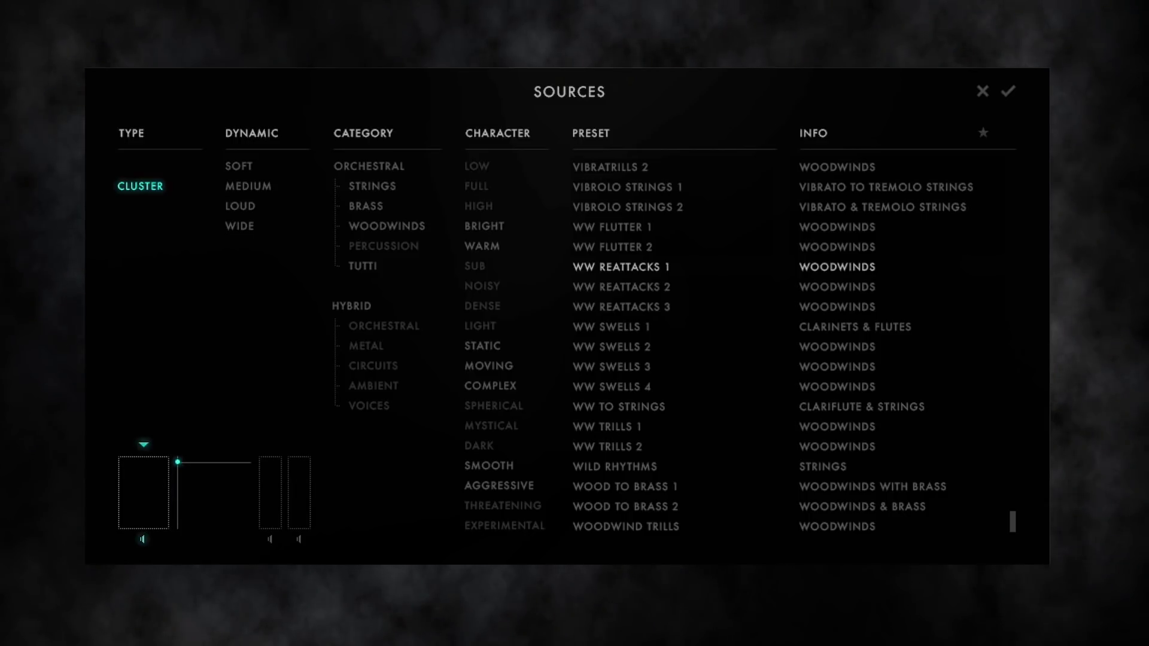
left_click(978, 94)
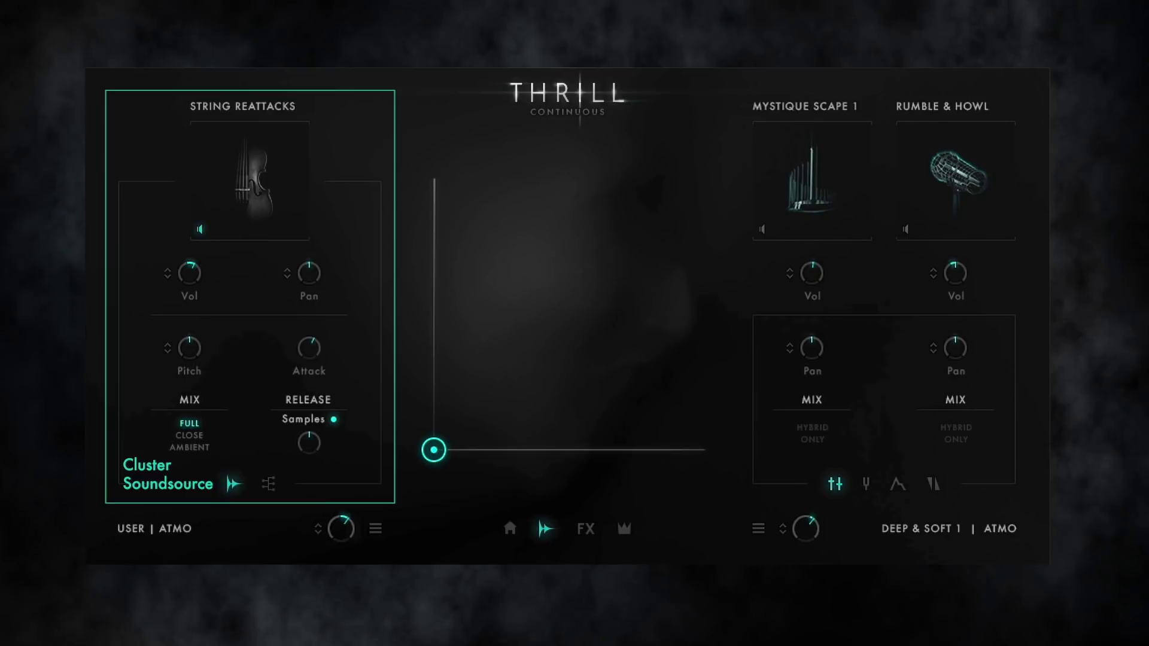
Switch the left layer to Clustertree voicing and raise Halftone Slim from 4 to 8 voices.
left_click(269, 485)
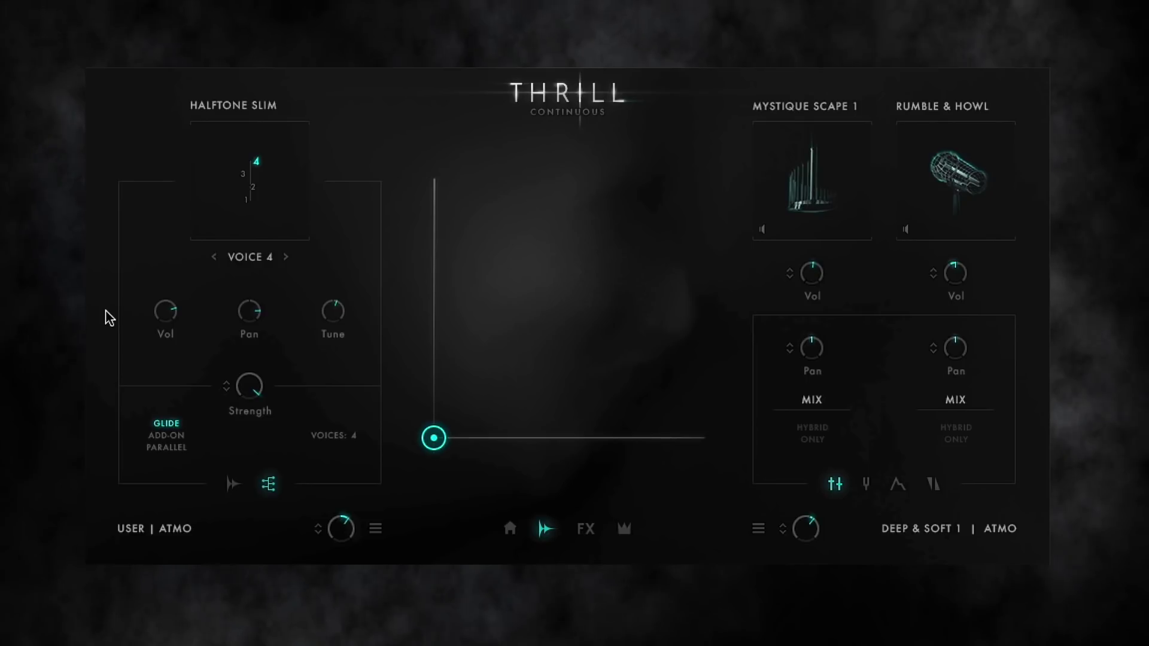
left_click(286, 259)
left_click(286, 259)
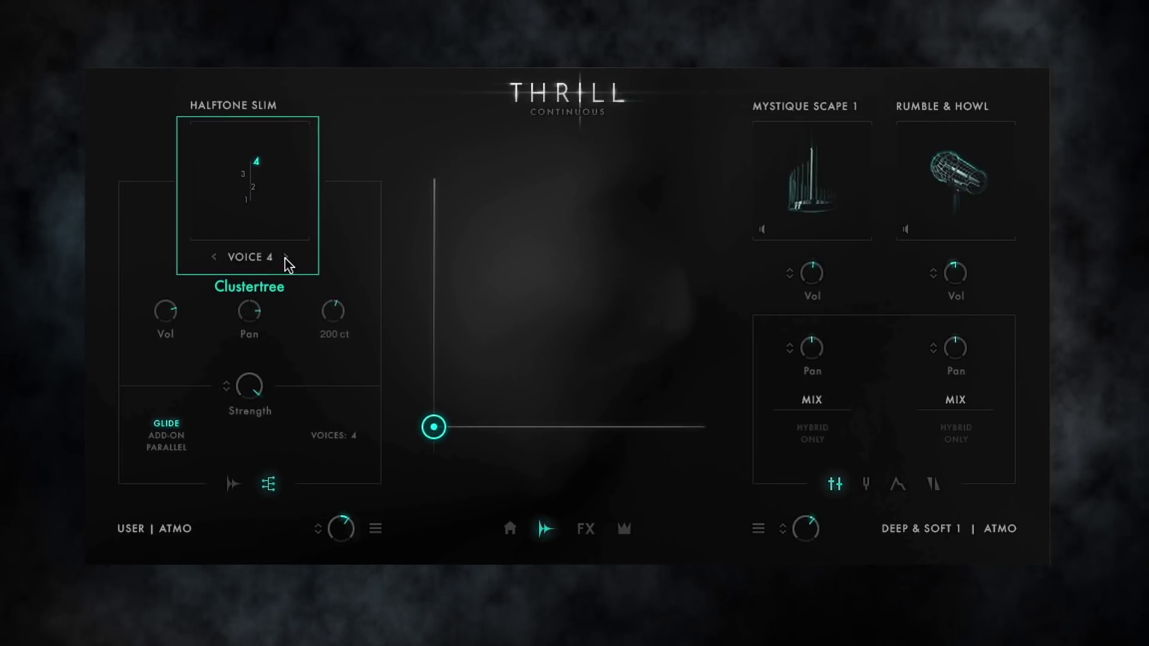
left_click(354, 443)
left_click(366, 578)
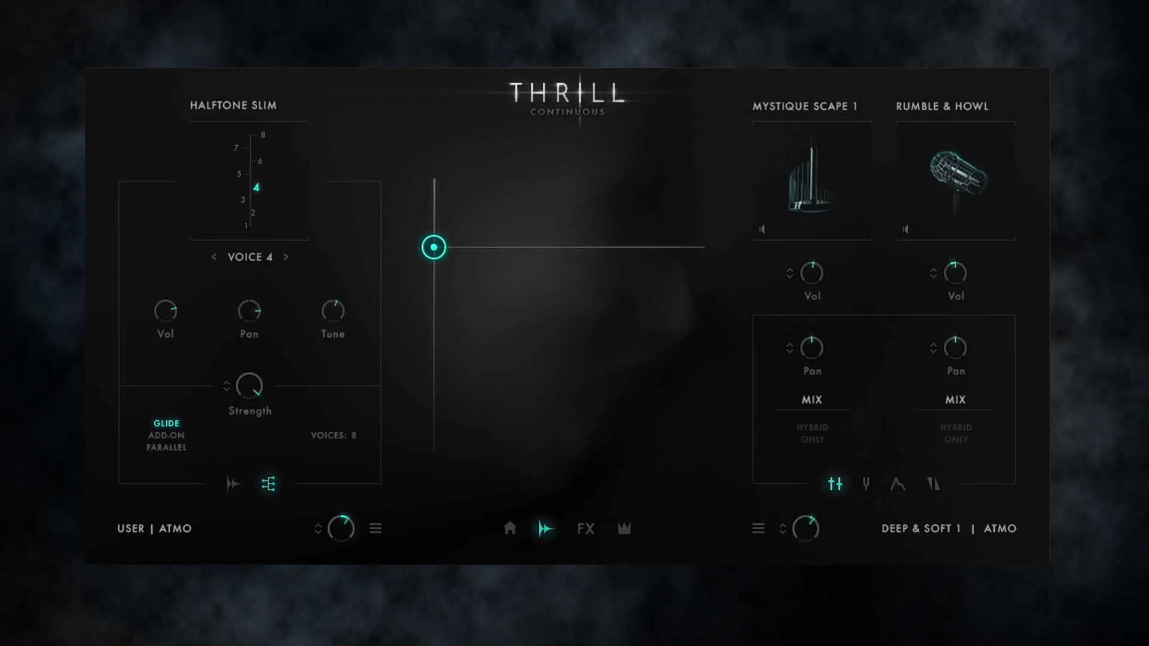
left_click(220, 111)
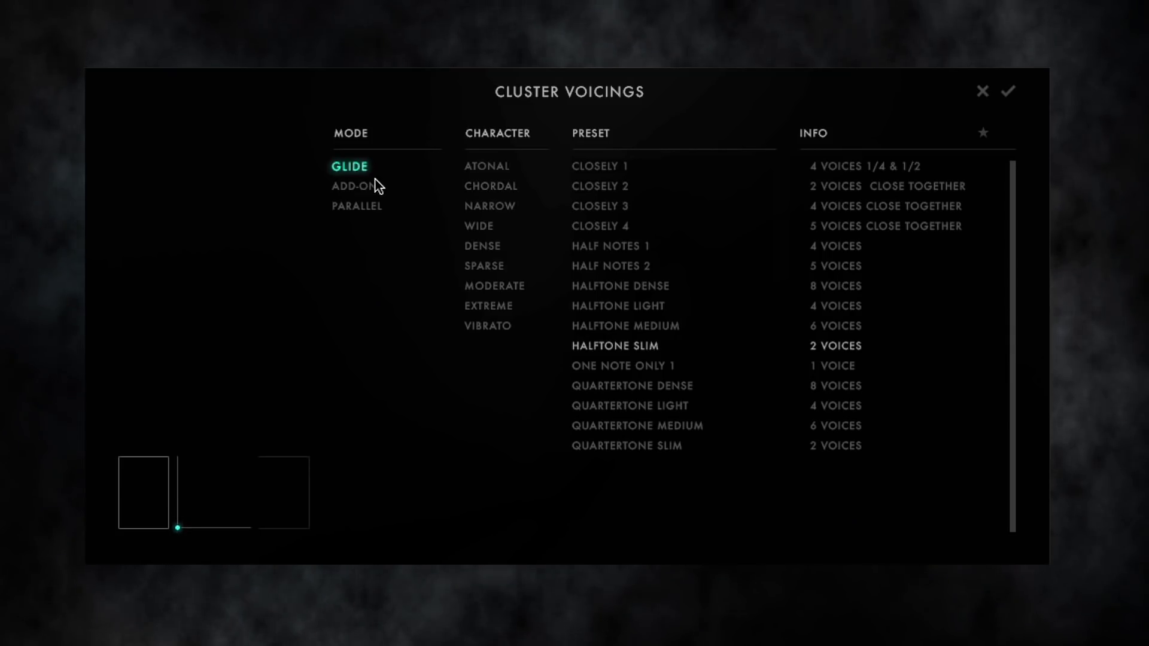
left_click(365, 191)
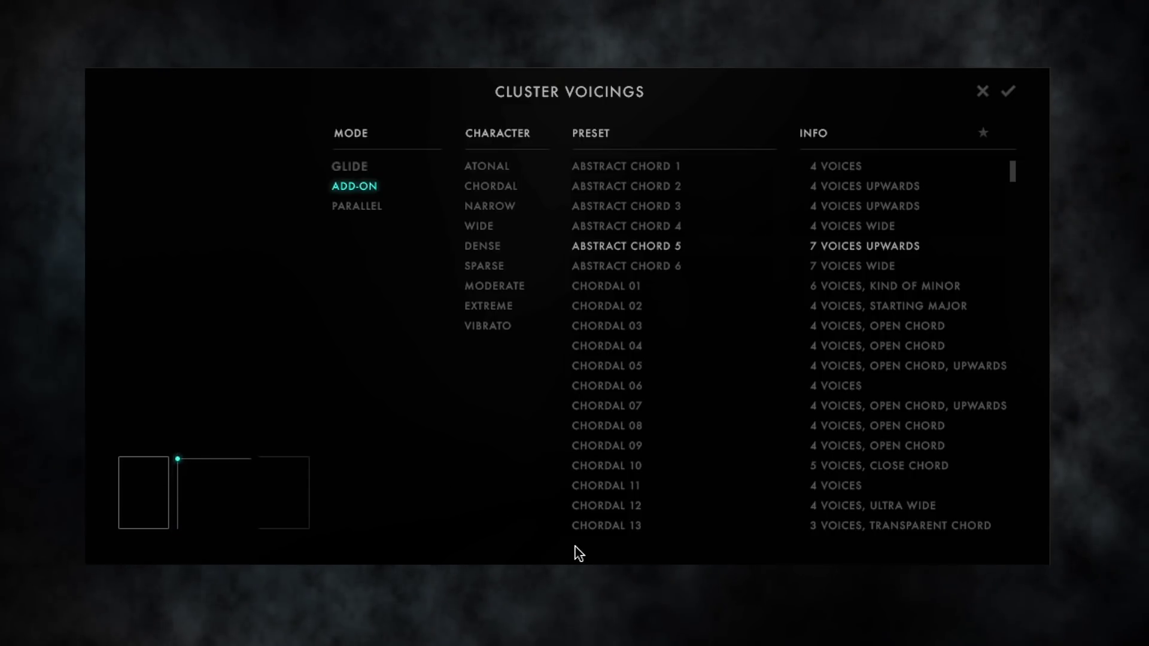
left_click(612, 427)
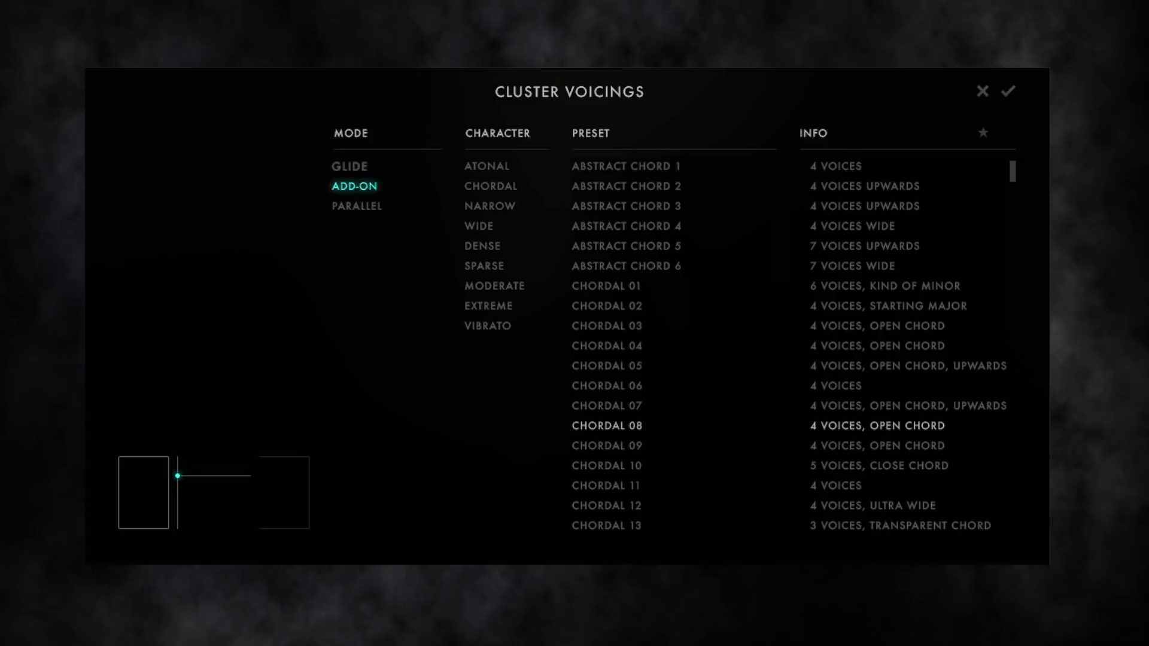
left_click(983, 91)
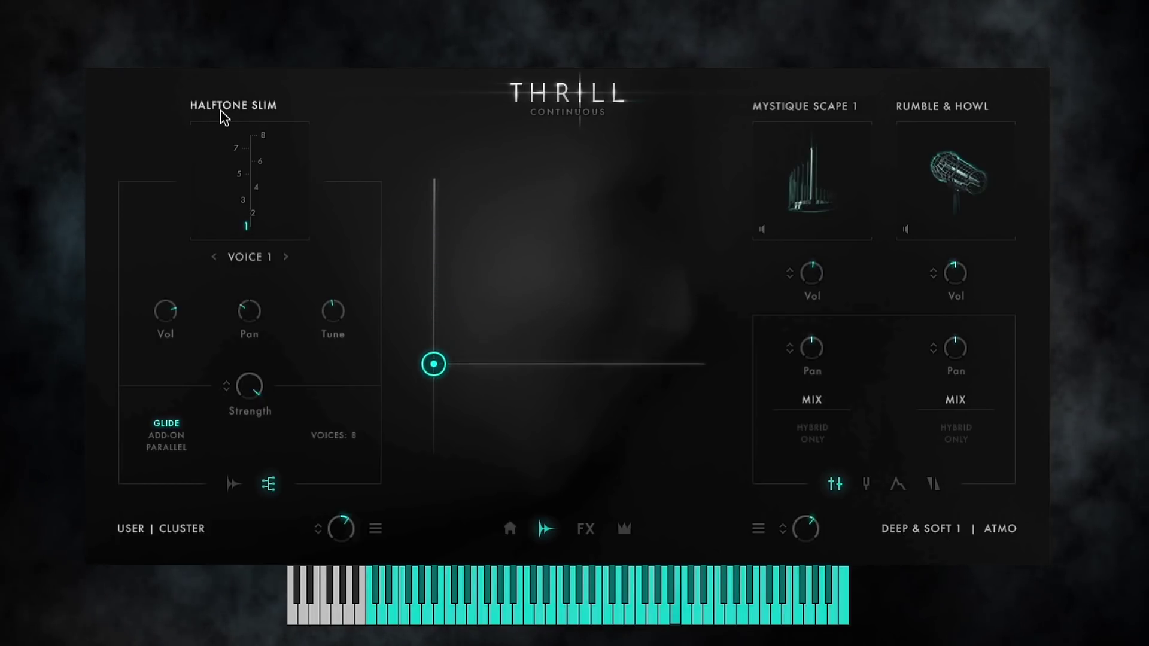
Load the Add-On voicing Abstract Chord 6 and switch the cluster to Parallel mode.
left_click(281, 117)
left_click(357, 188)
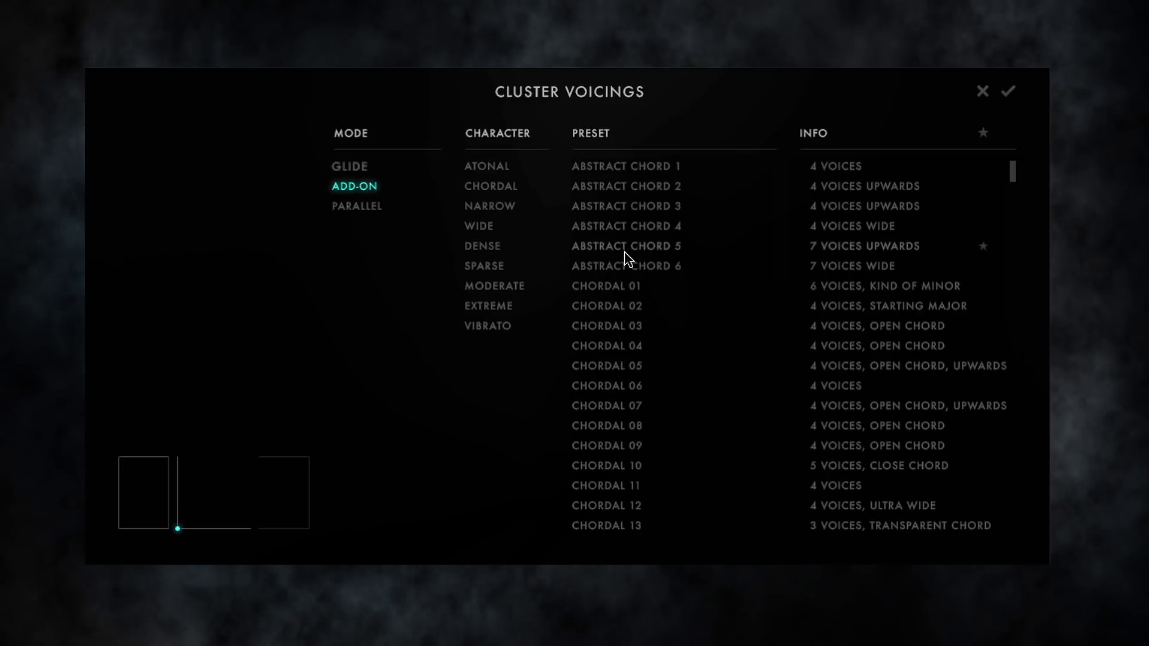
double_click(628, 267)
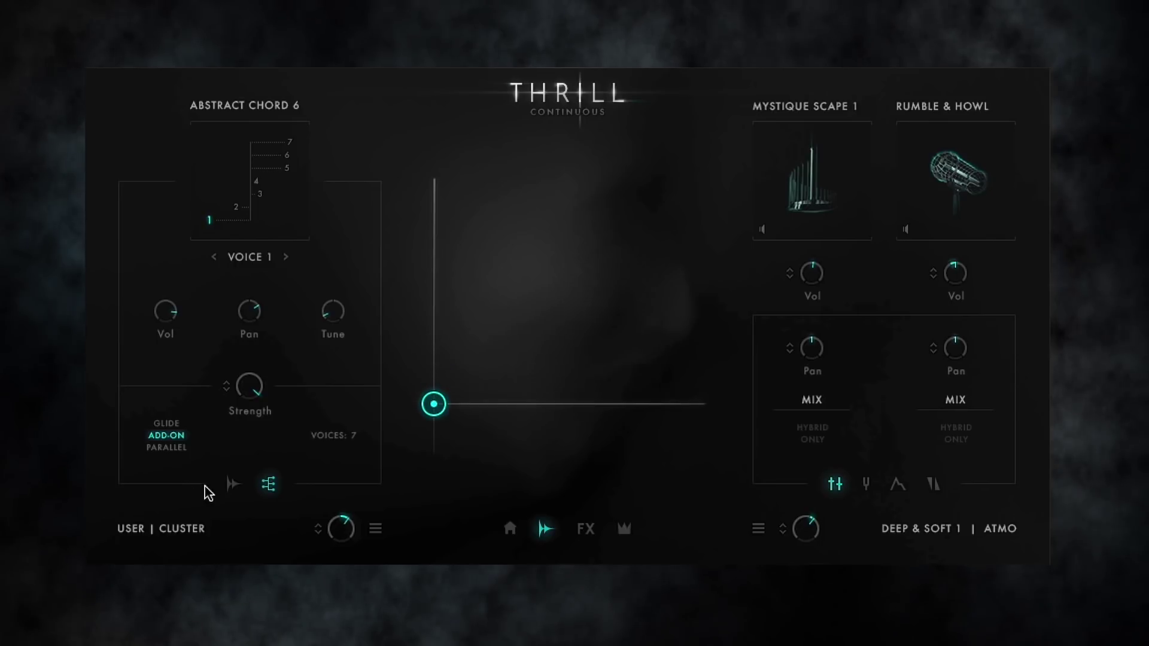
left_click(165, 452)
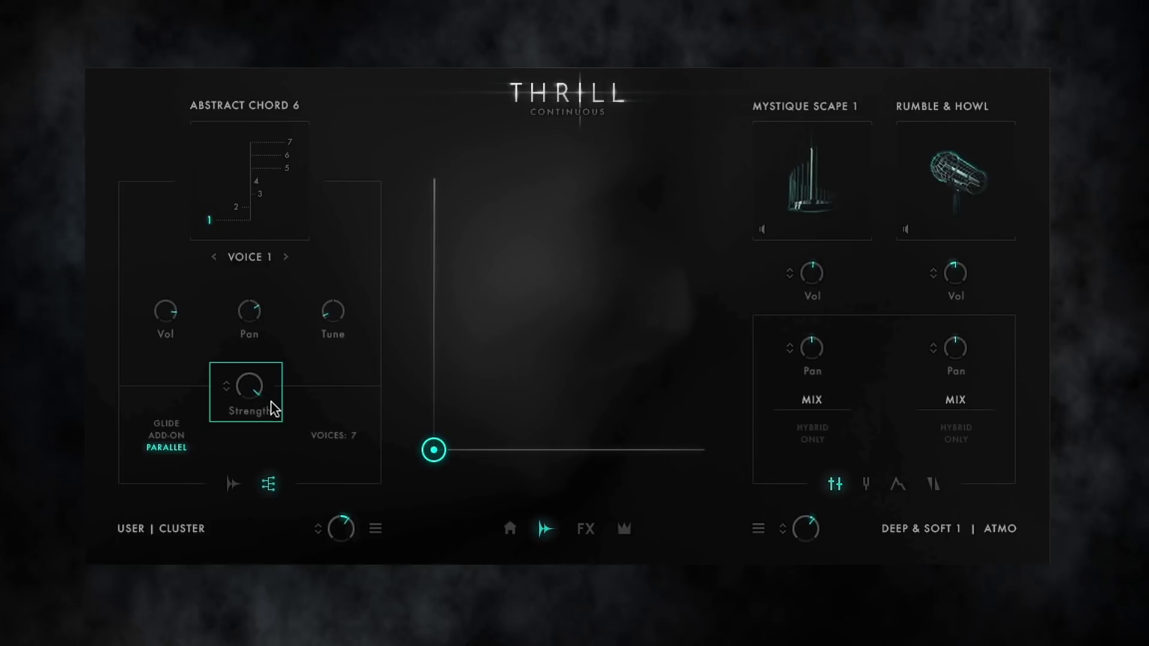
Lower cluster strength to 89% and set Abstract Chord 6 to 4 voices in Add-On mode.
left_click_drag(259, 397, 233, 447)
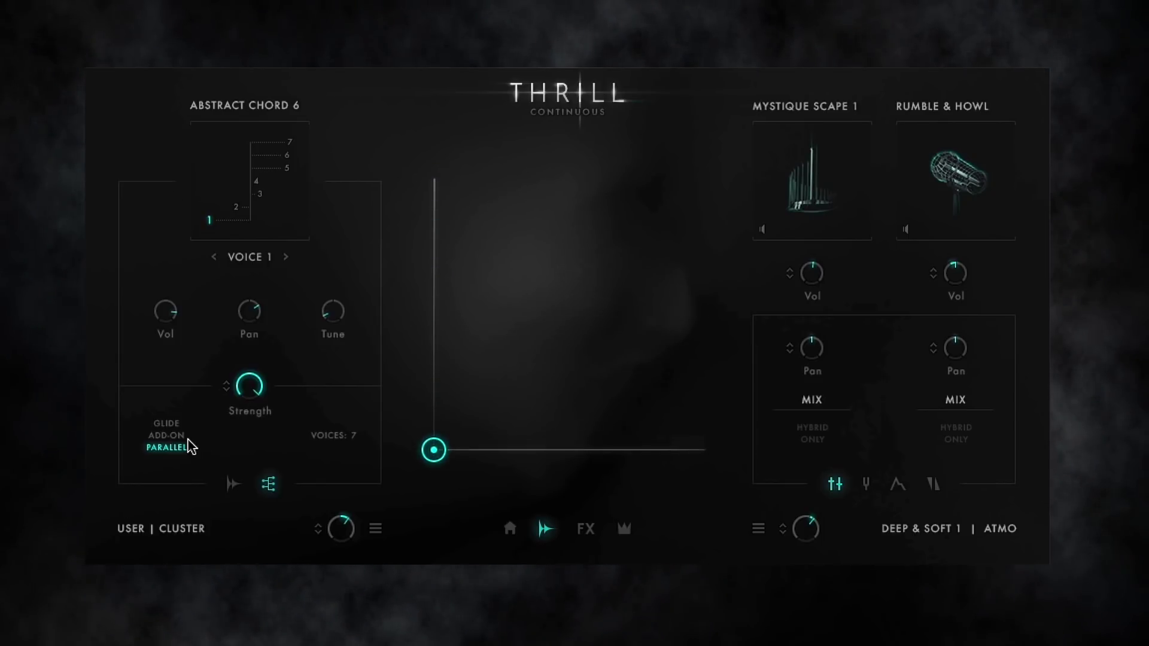
left_click(167, 437)
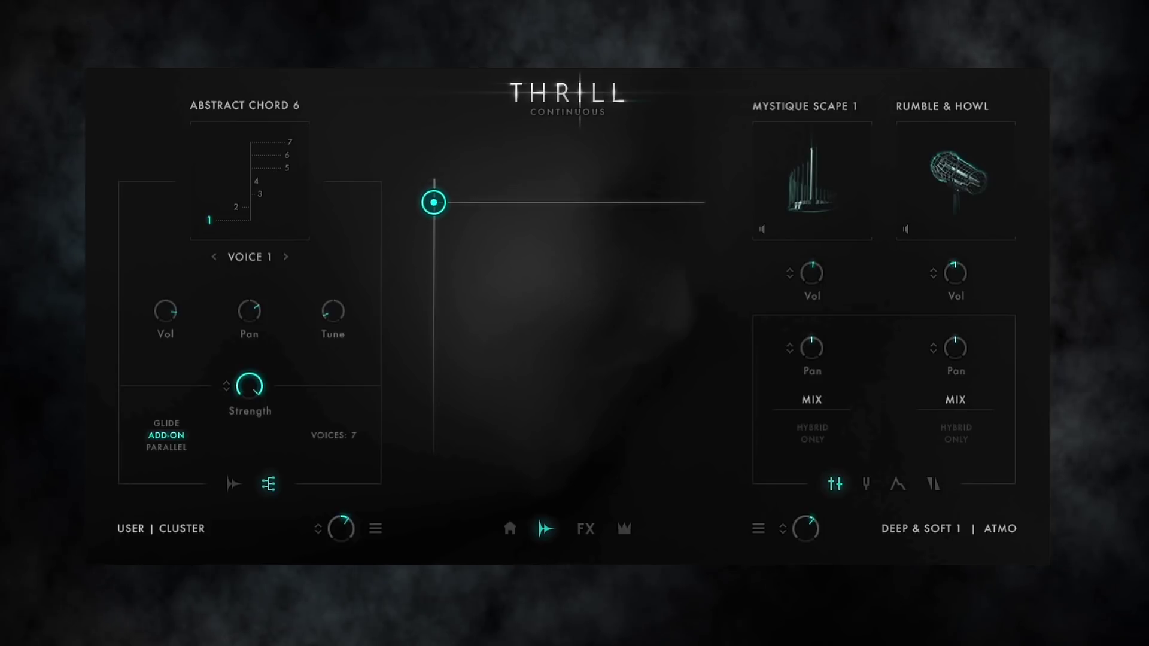
left_click(165, 424)
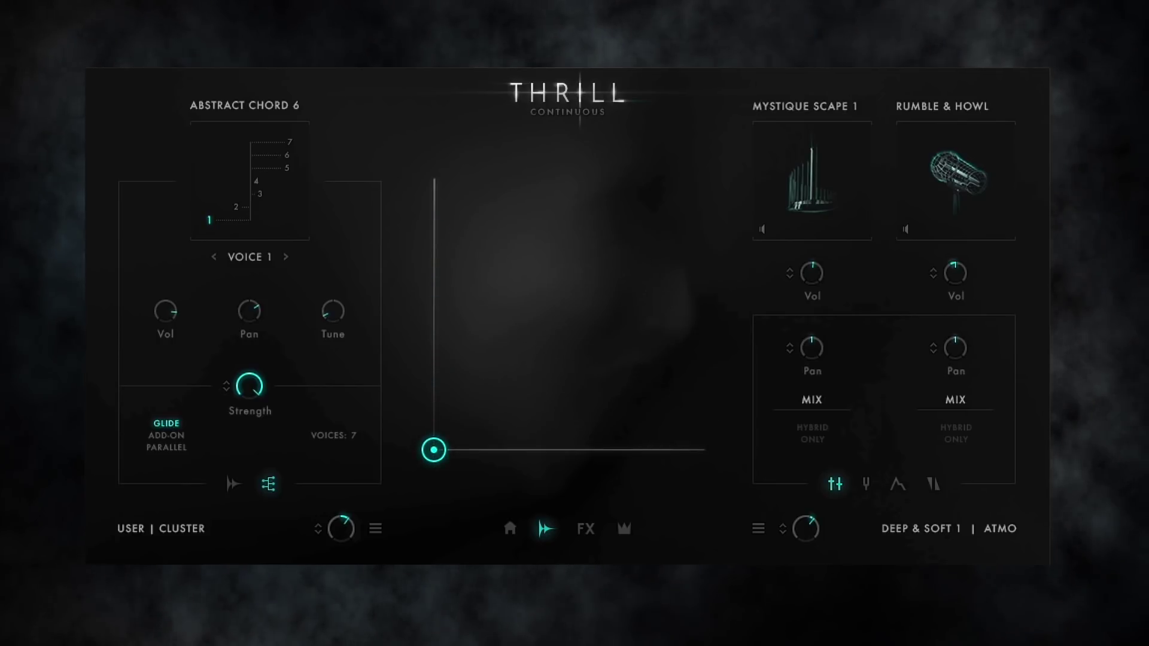
left_click(353, 435)
left_click(368, 507)
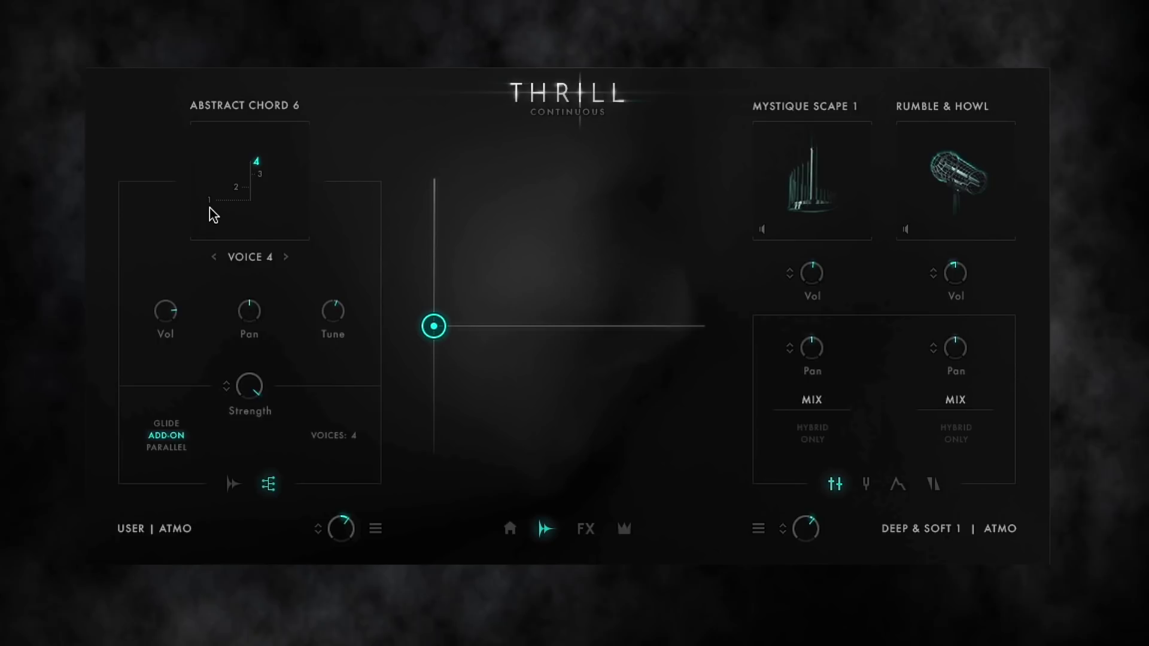
Drag a voice in the chord diagram to -633 cents, then inspect voices 1 and 4.
left_click_drag(209, 207, 333, 214)
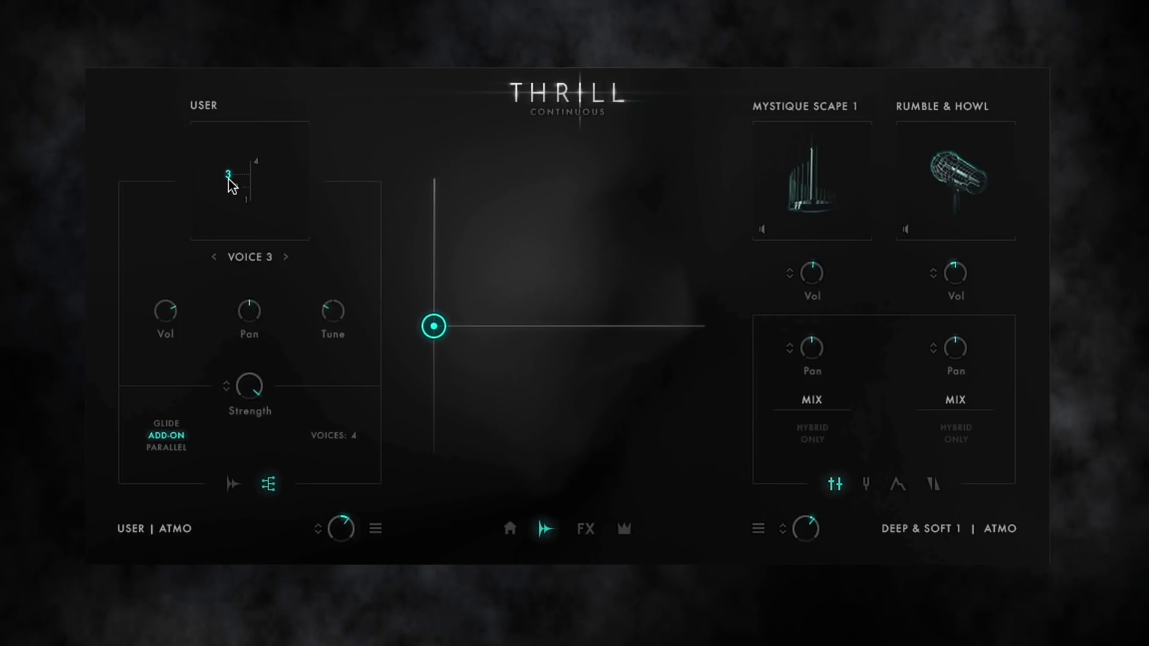
left_click(246, 204)
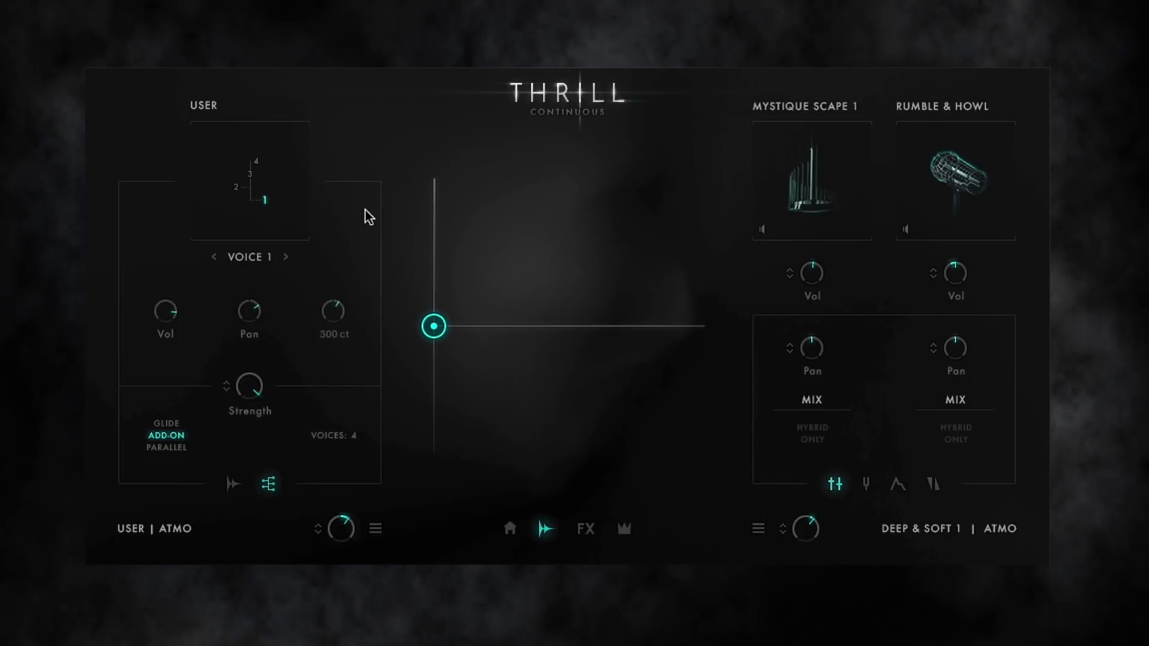
left_click(256, 162)
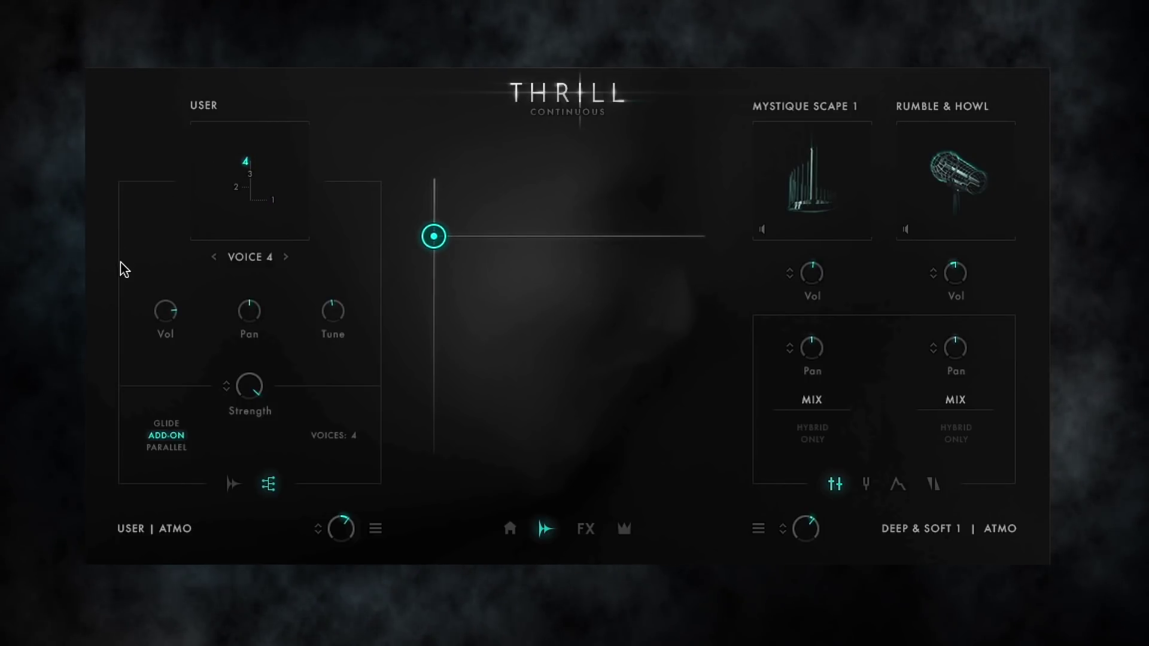
Swap the cluster source to Stringwood Trills and return to the USER voicing settings.
left_click(235, 487)
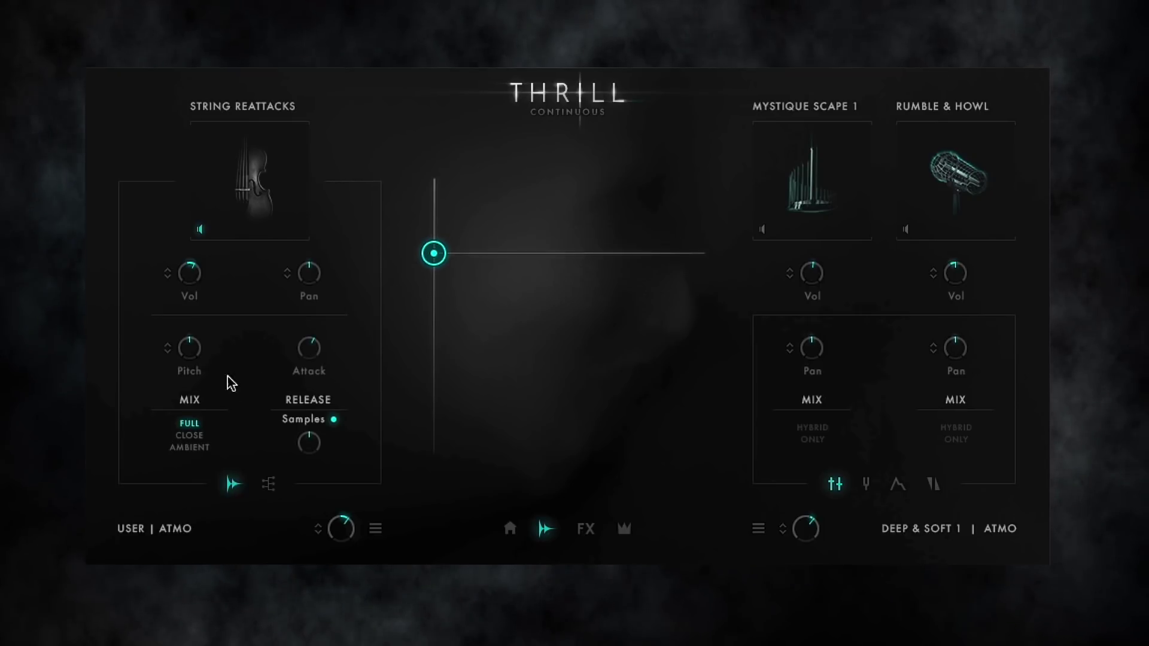
left_click(237, 113)
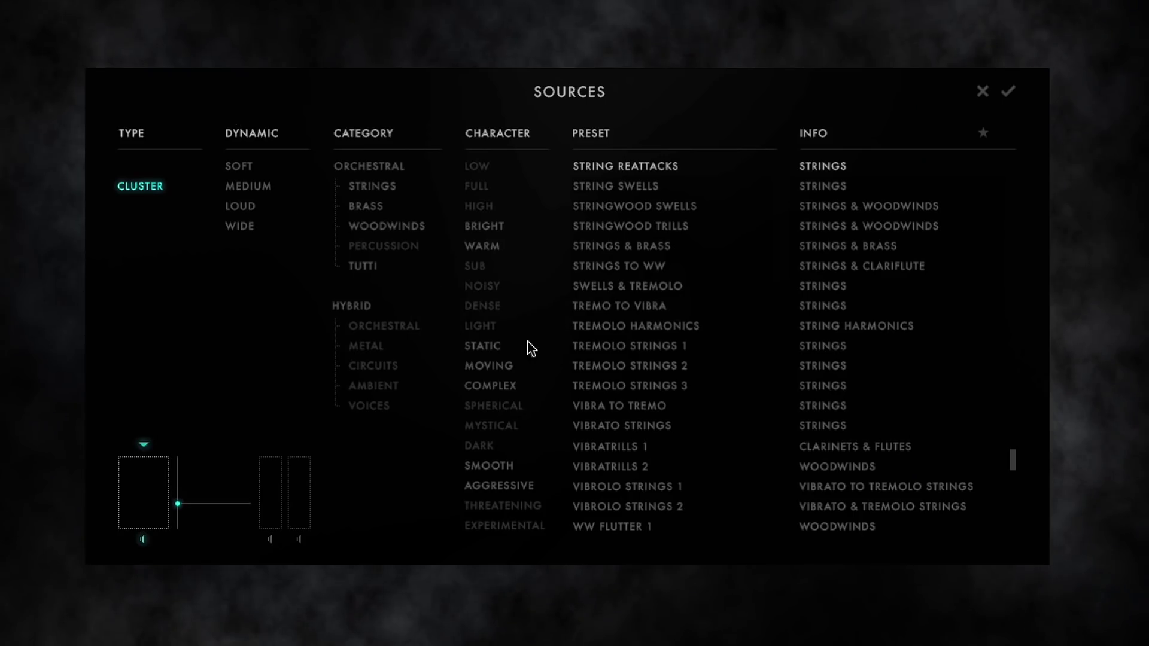
double_click(661, 233)
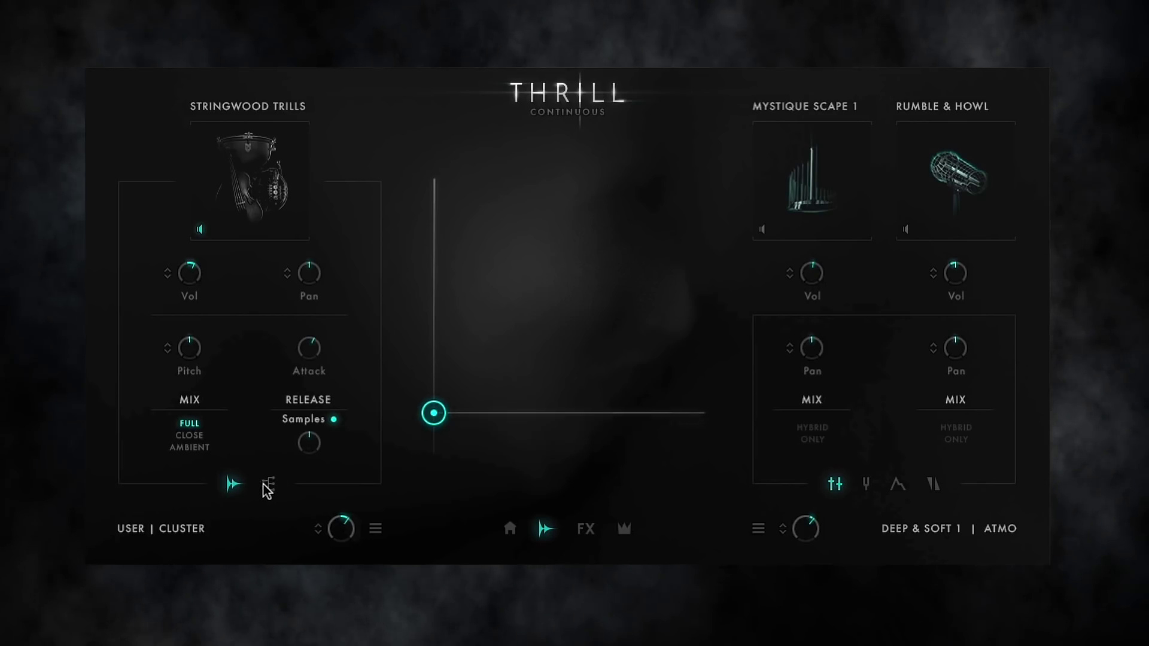
left_click(268, 485)
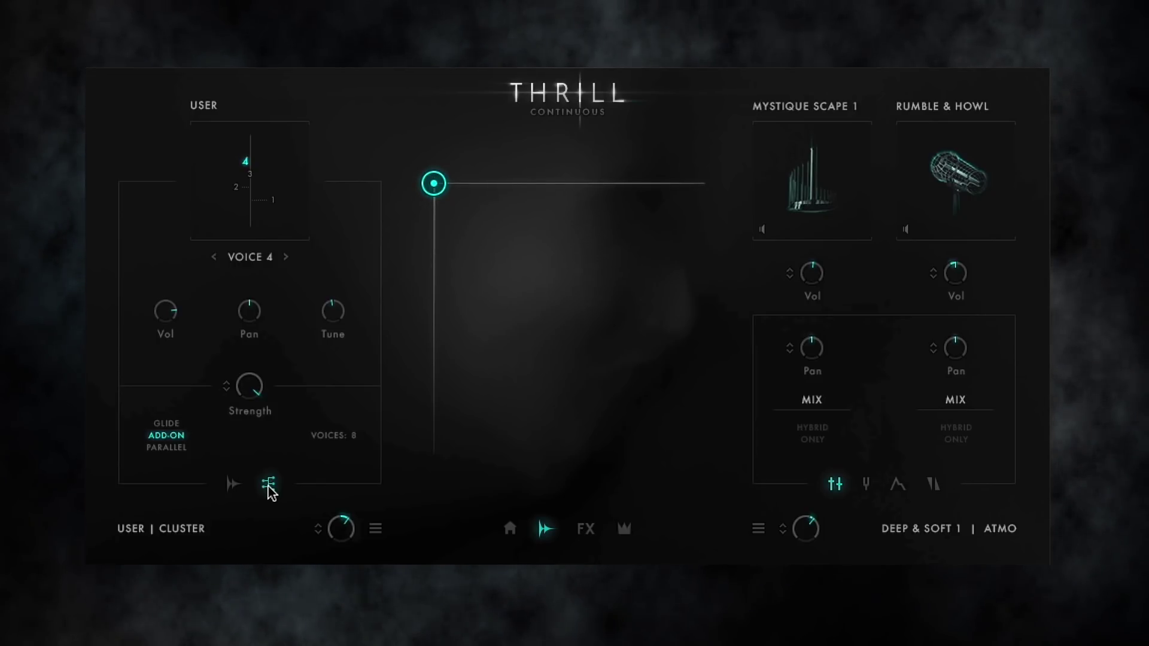
Audition the Doubtful, Flutter Trills and Wide Rnd Lines cluster presets, then cancel without loading any.
left_click(269, 488)
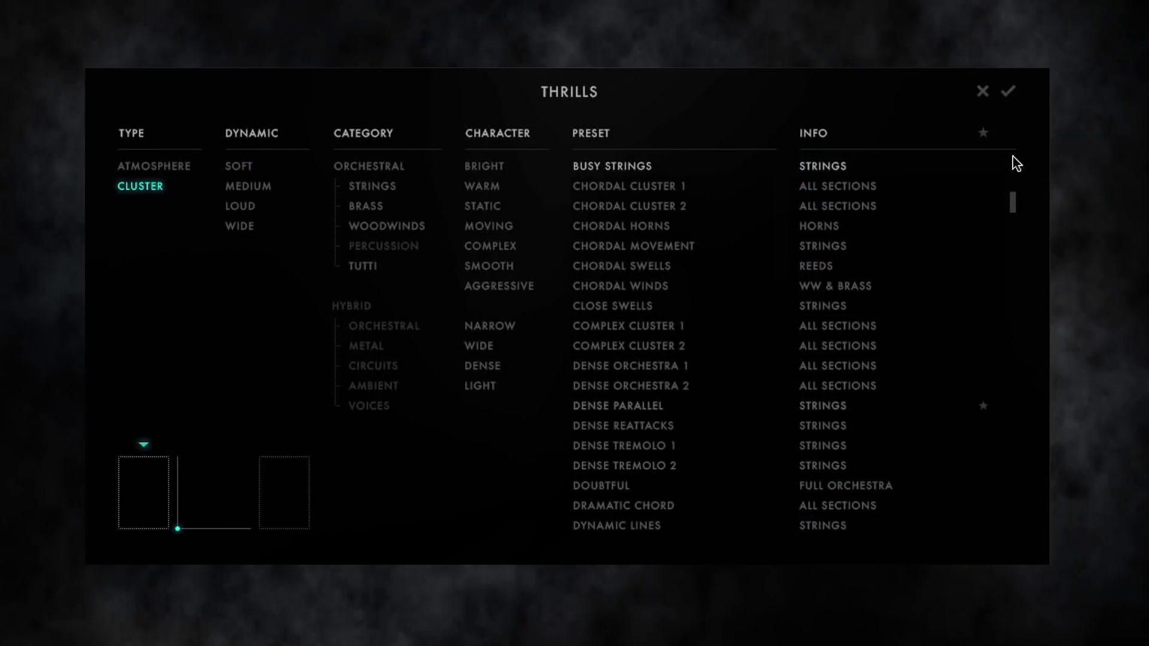
left_click(590, 484)
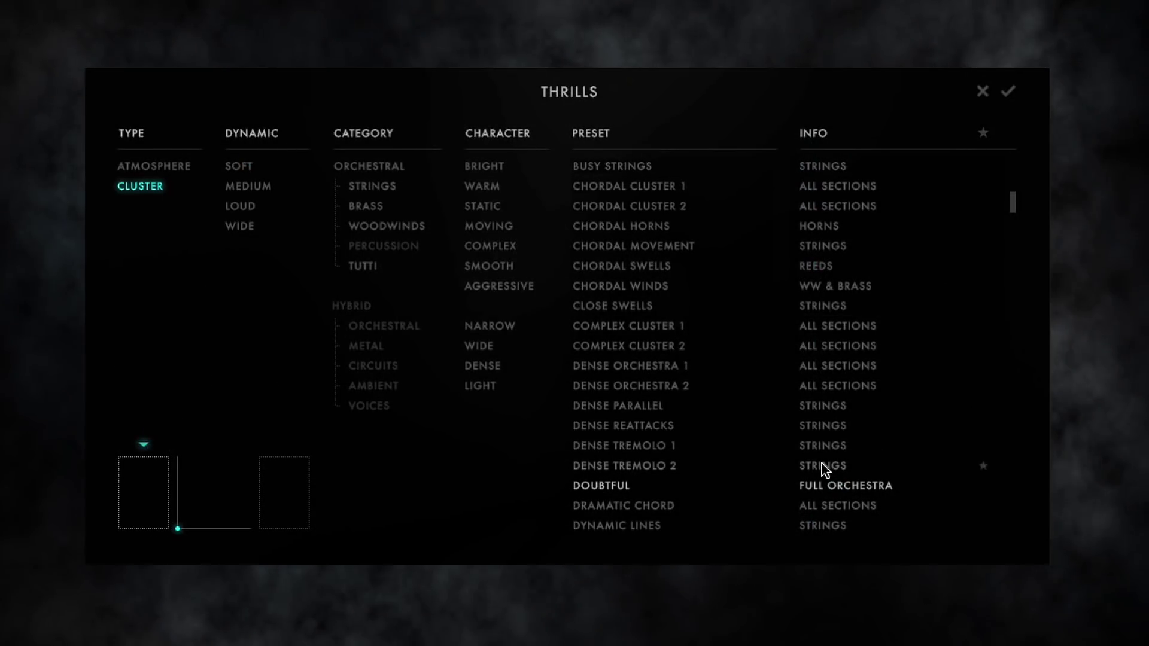
left_click_drag(1007, 213, 1002, 298)
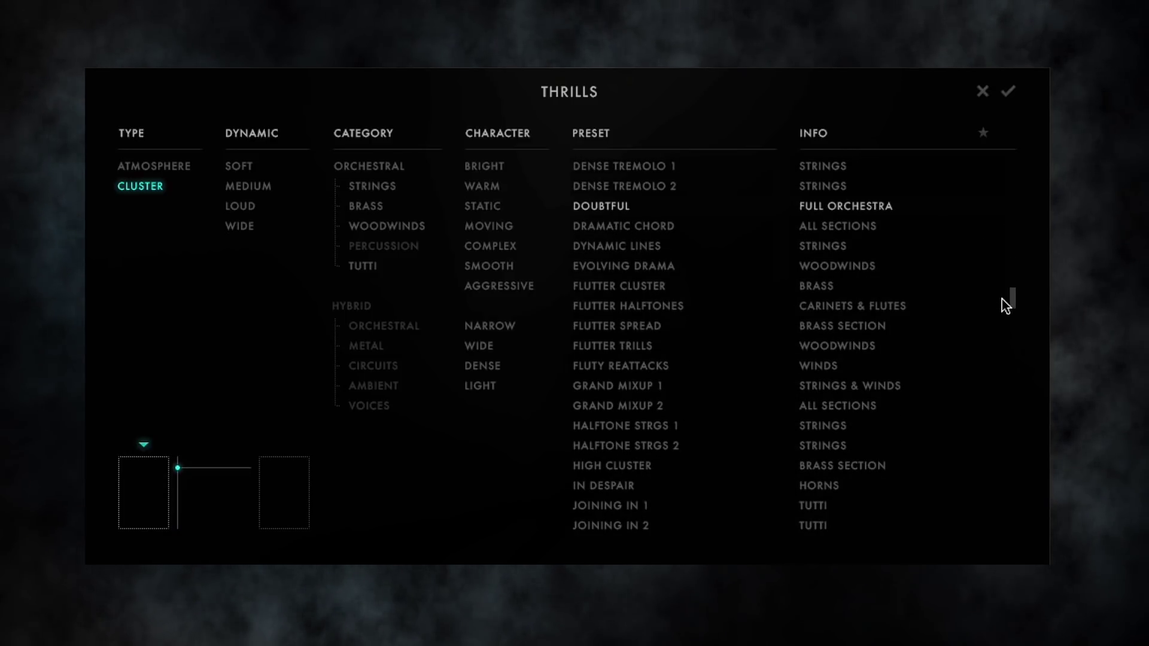
left_click(608, 348)
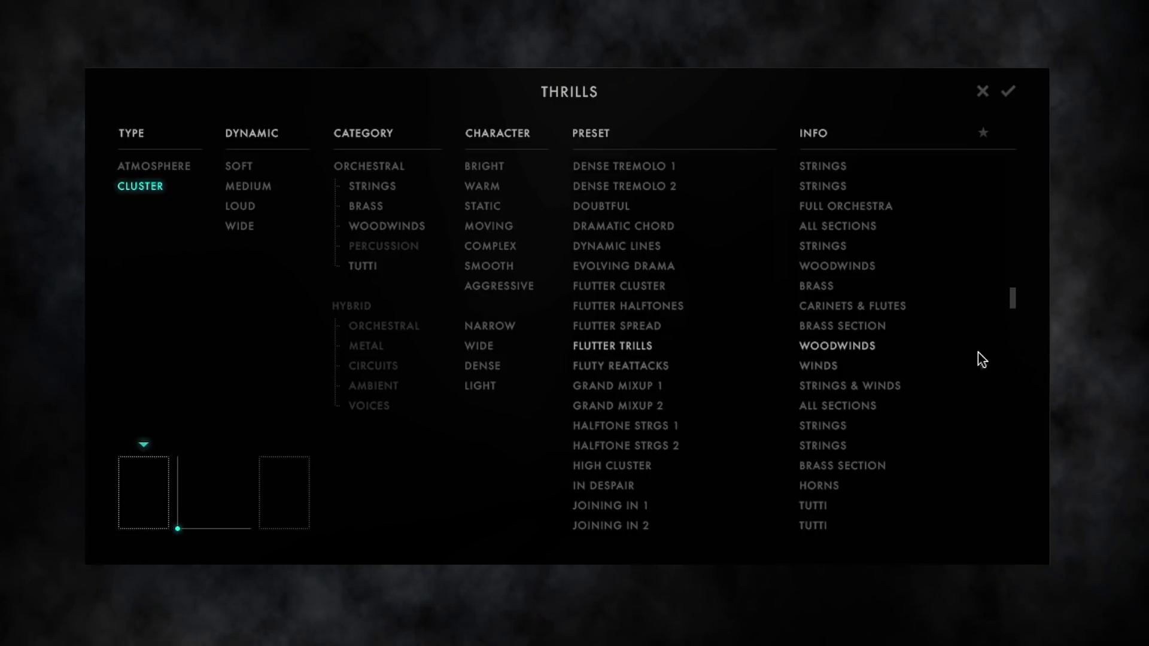
left_click_drag(1006, 303, 1000, 535)
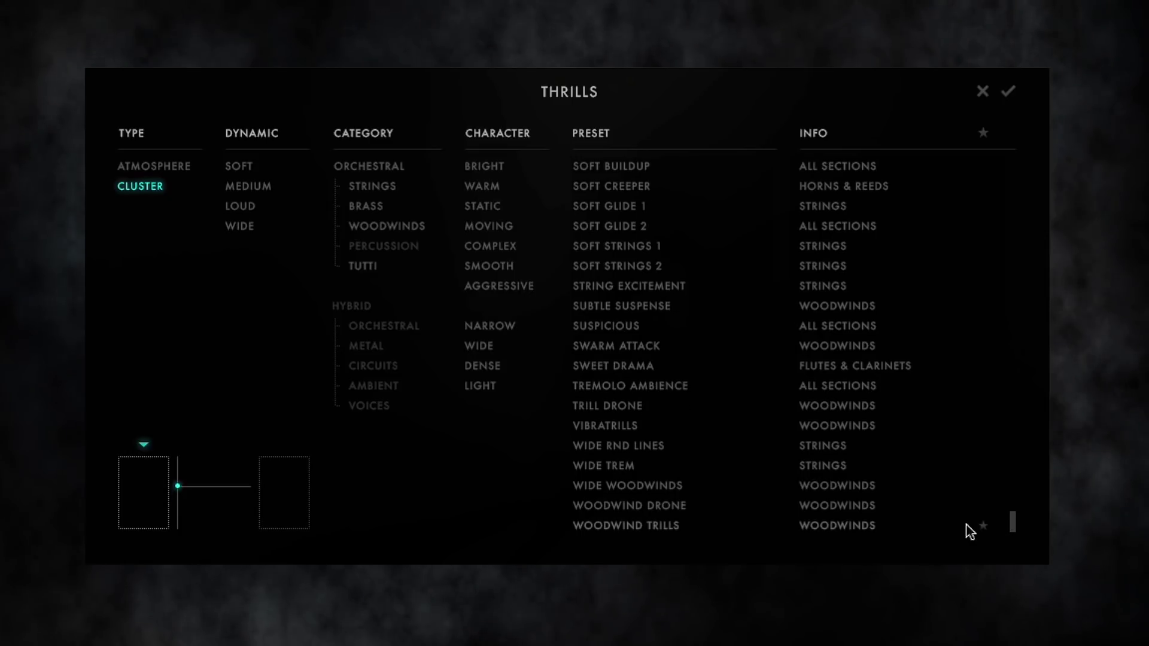
left_click(622, 447)
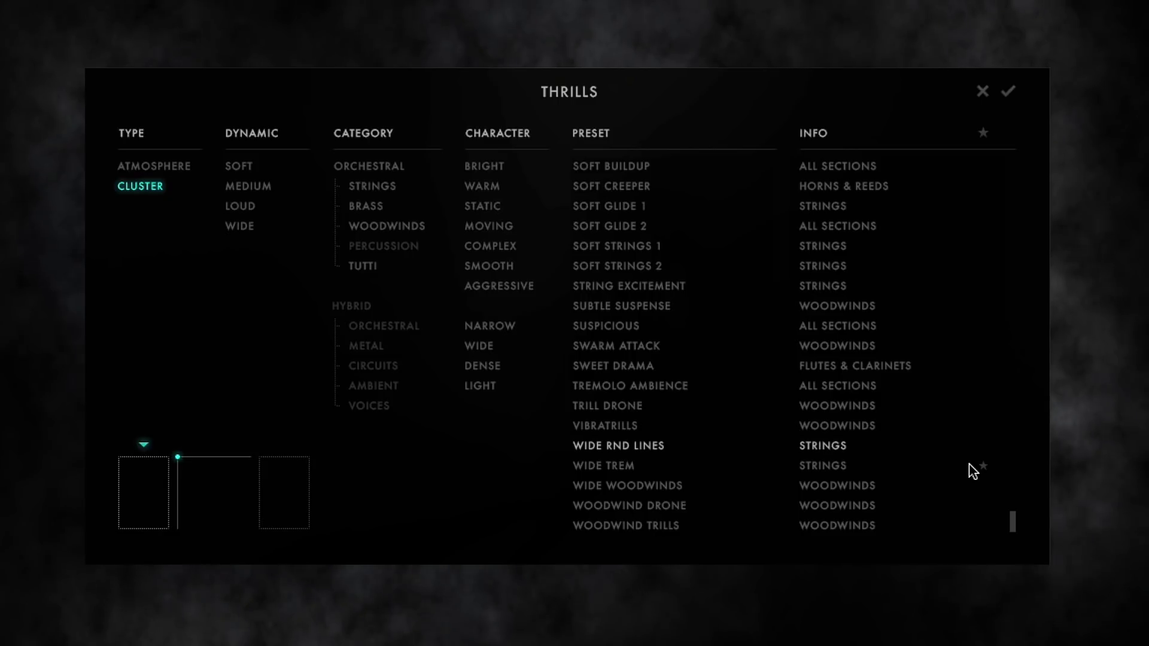
left_click(979, 95)
Toggle Effects in Randomize Cluster and randomize twice, landing on Busy Strings with Upwards voicing.
left_click(374, 531)
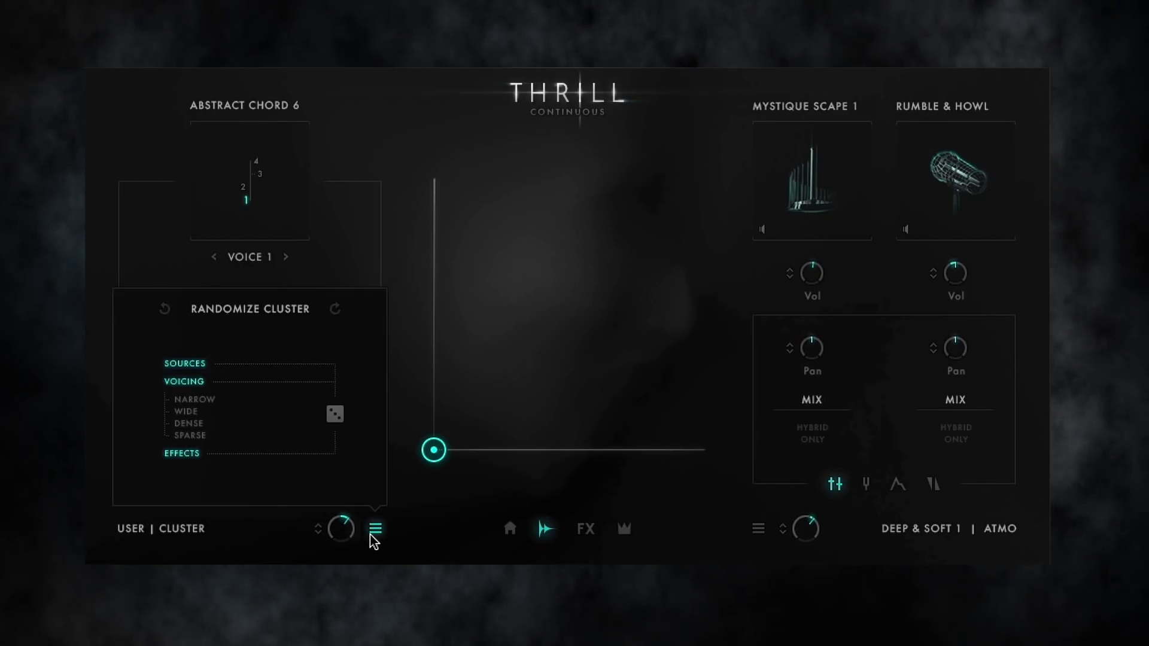
left_click(185, 454)
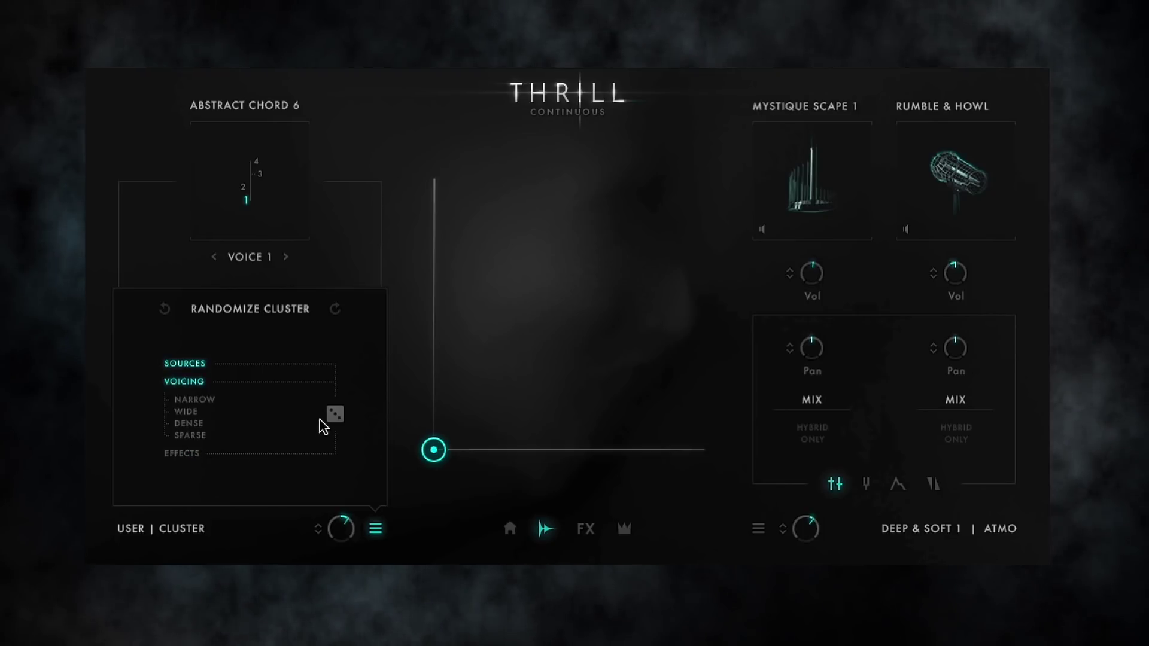
left_click(334, 415)
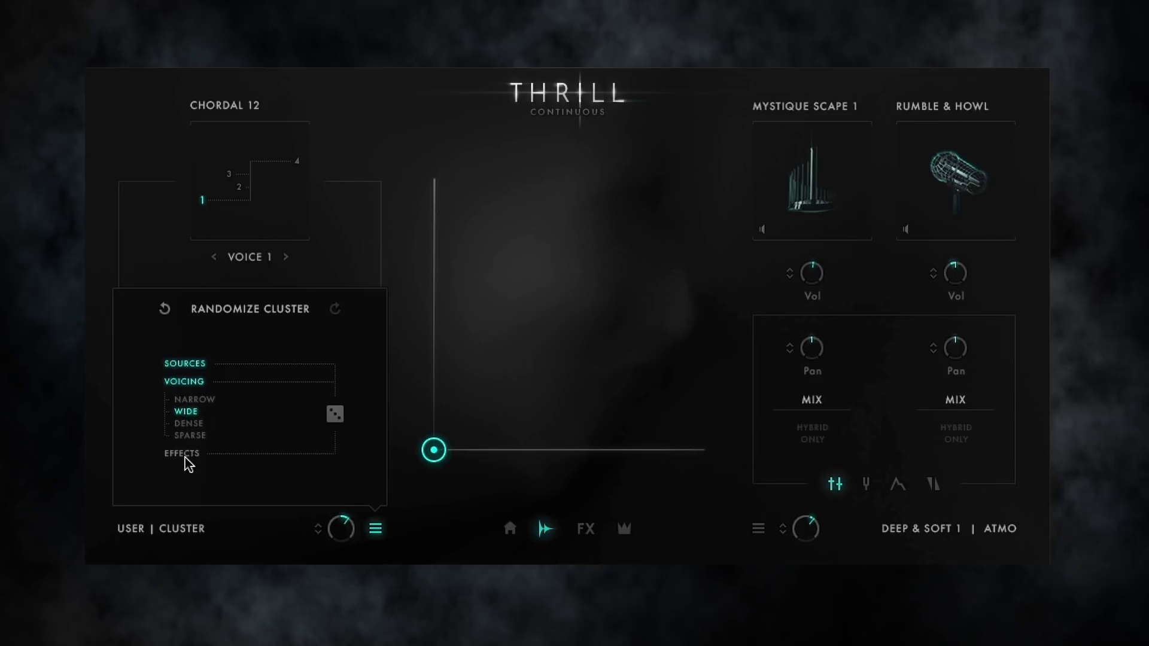
left_click(335, 418)
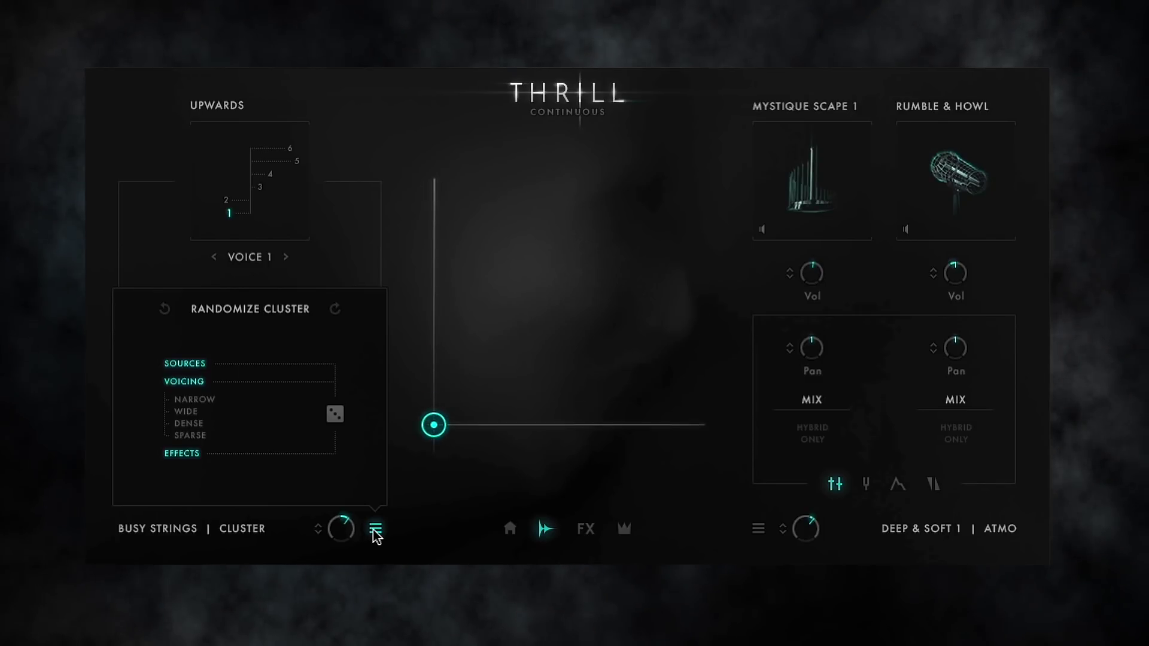
From Home, filter the main presets to Cluster type and load Cluster Darkness.
left_click(375, 528)
left_click(509, 529)
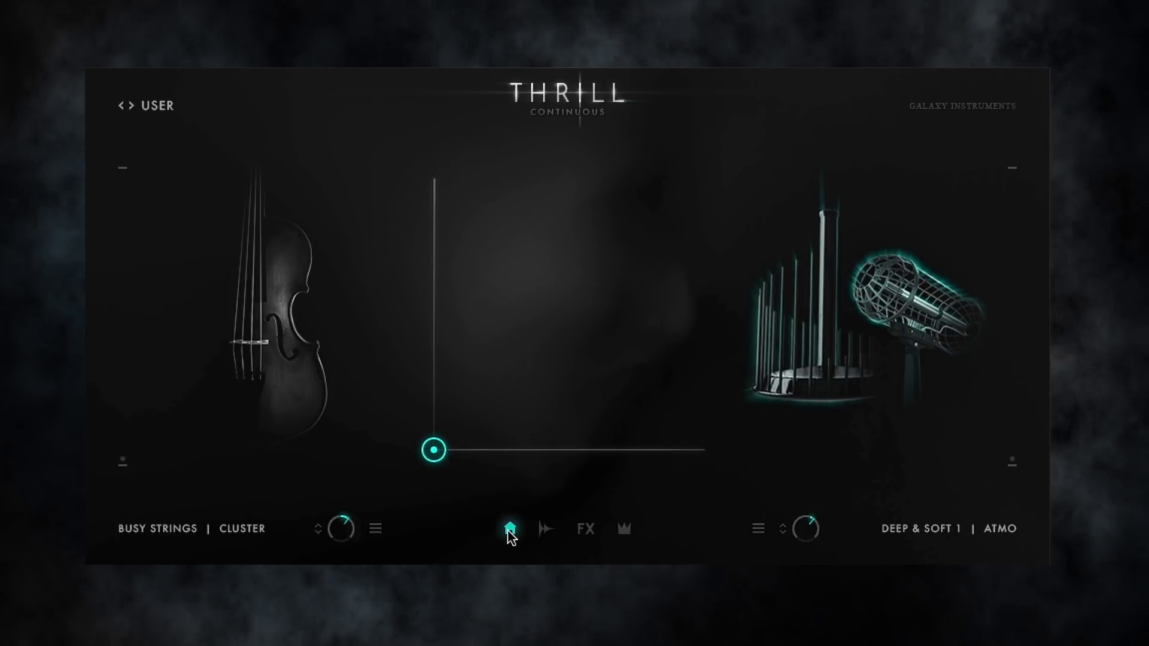
left_click(164, 107)
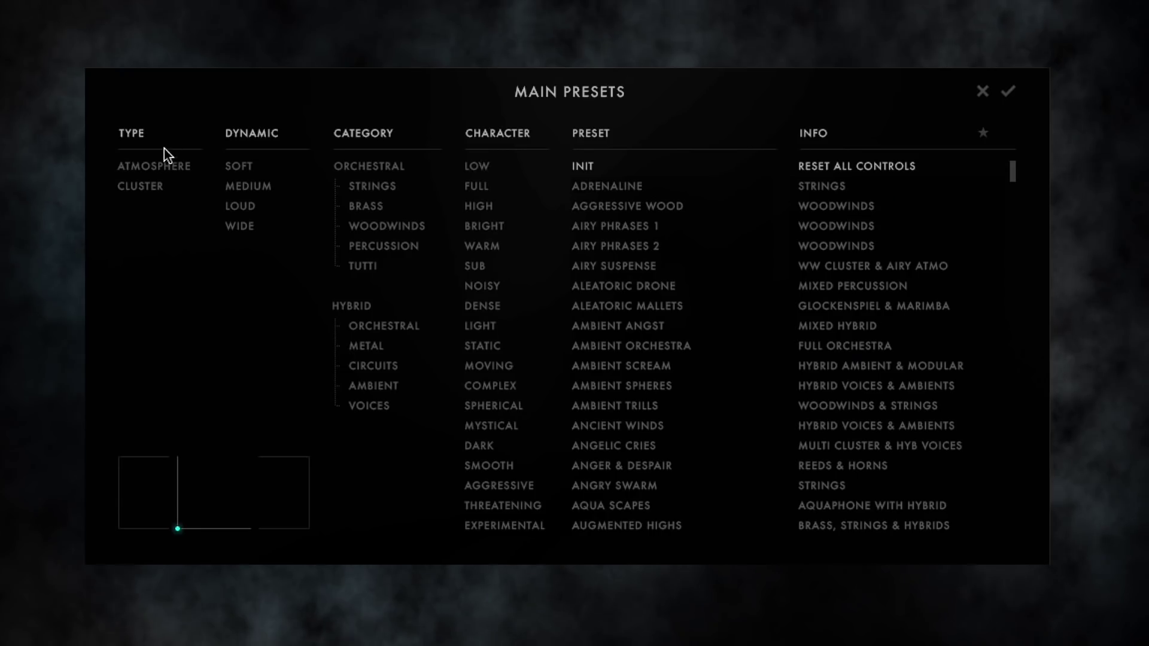
left_click(146, 187)
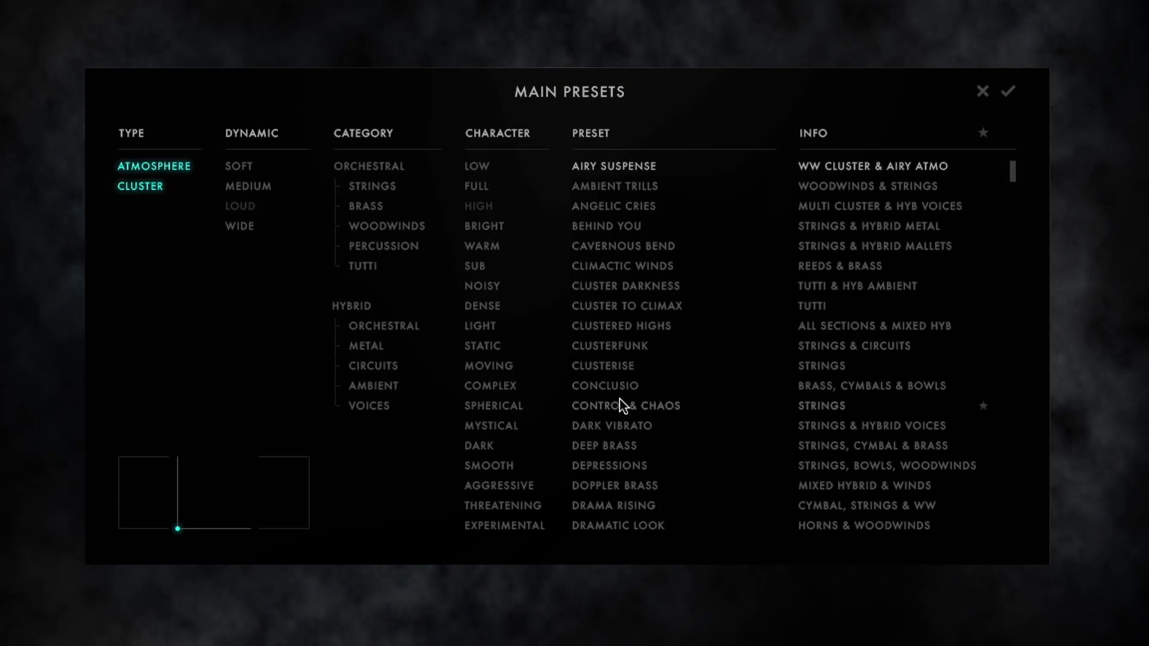
left_click(616, 287)
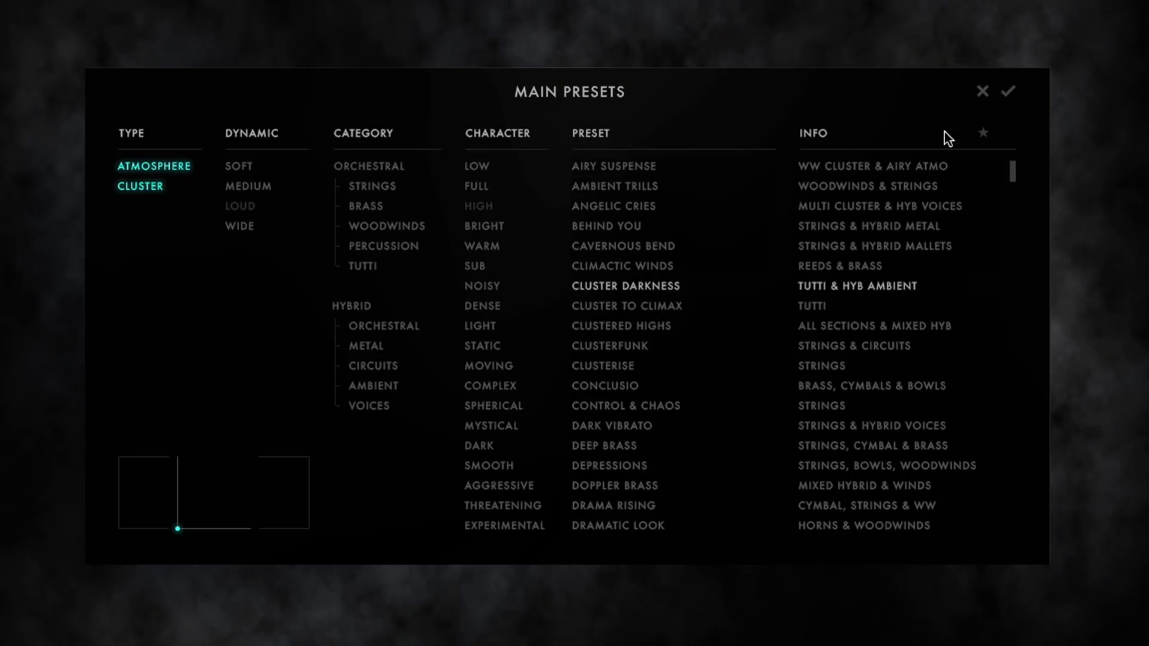
left_click(1005, 93)
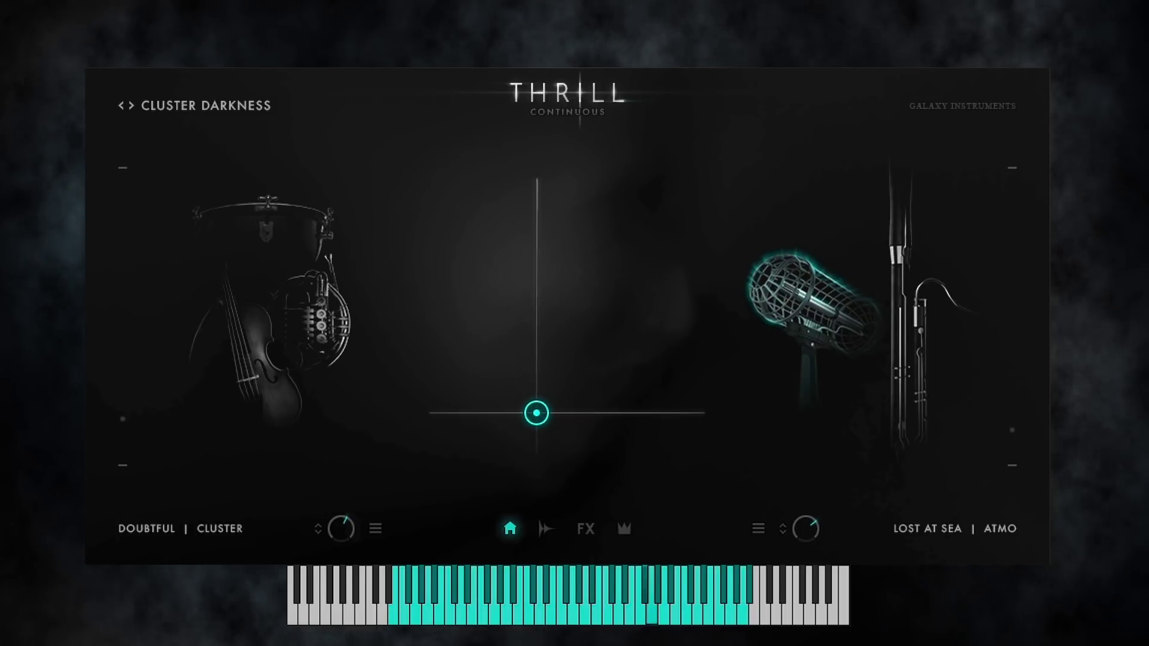
left_click(545, 530)
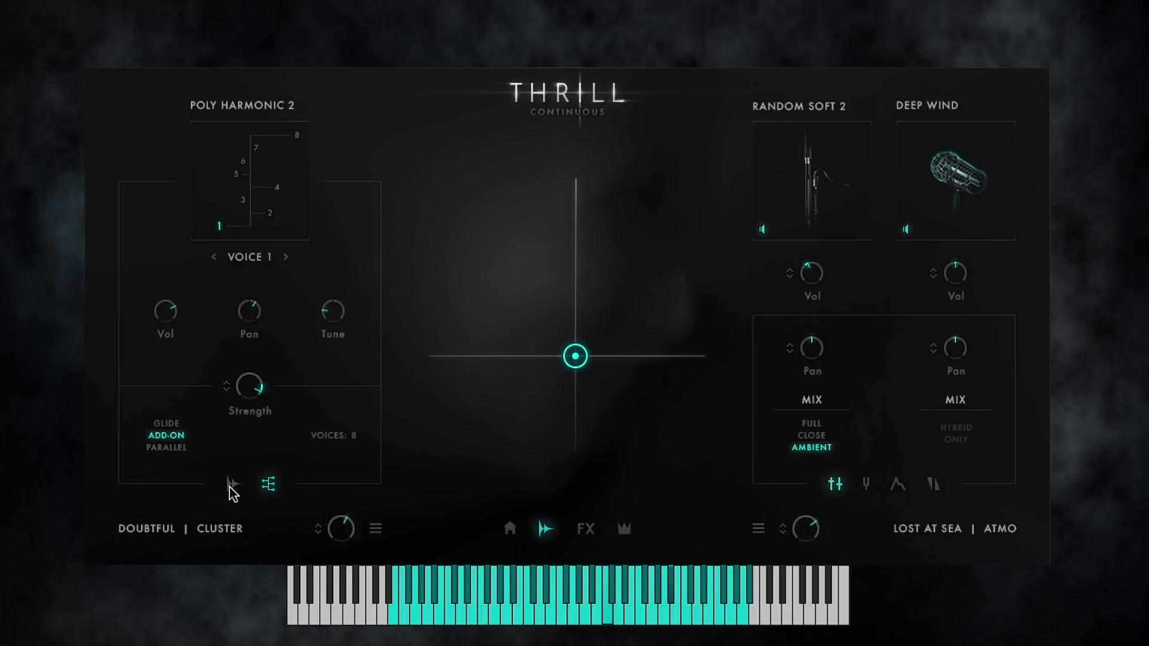
left_click(230, 488)
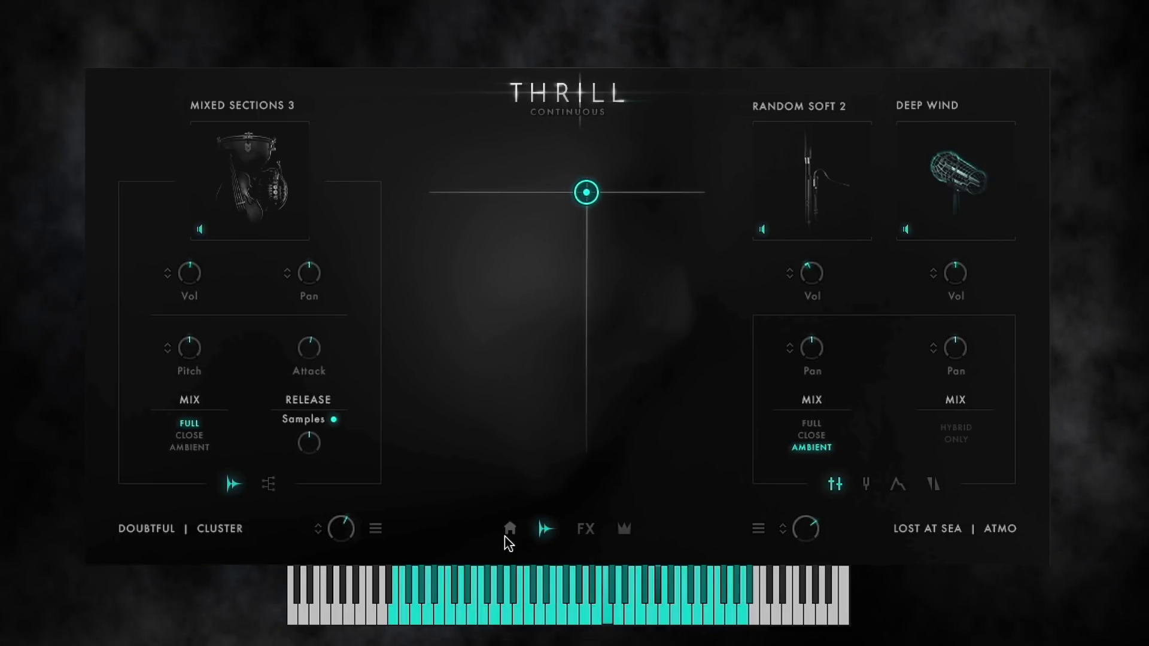
left_click(505, 538)
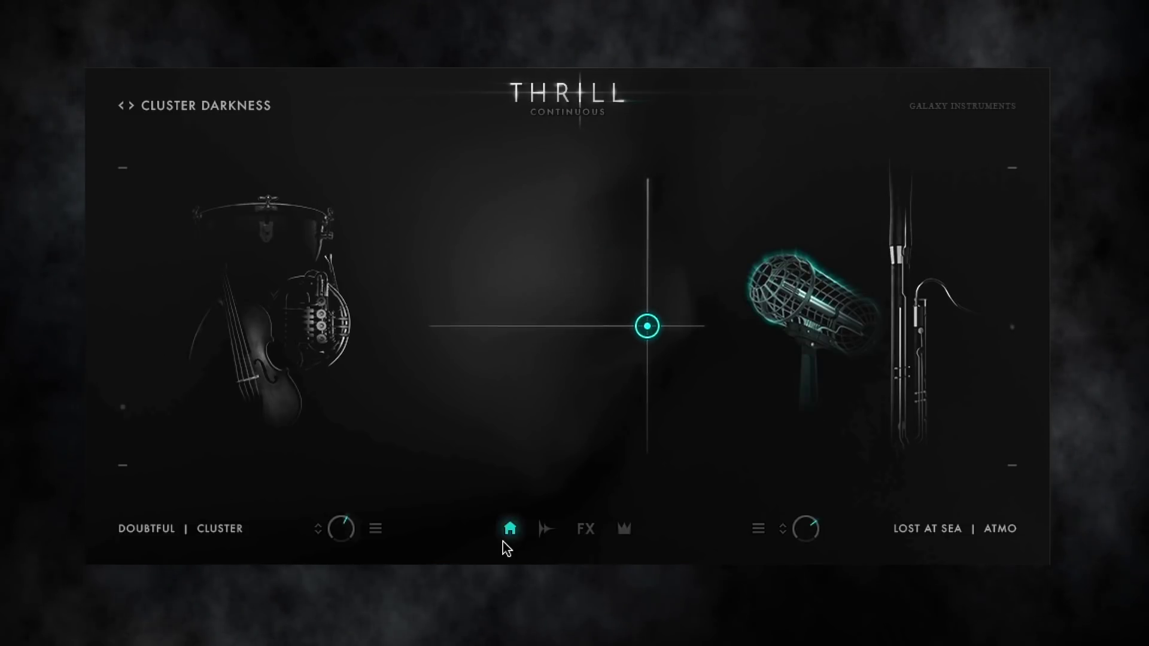
Load the Energetic Moves main preset, splitting Dynamic Lines and Flutter Trills clusters at C3.
left_click(207, 108)
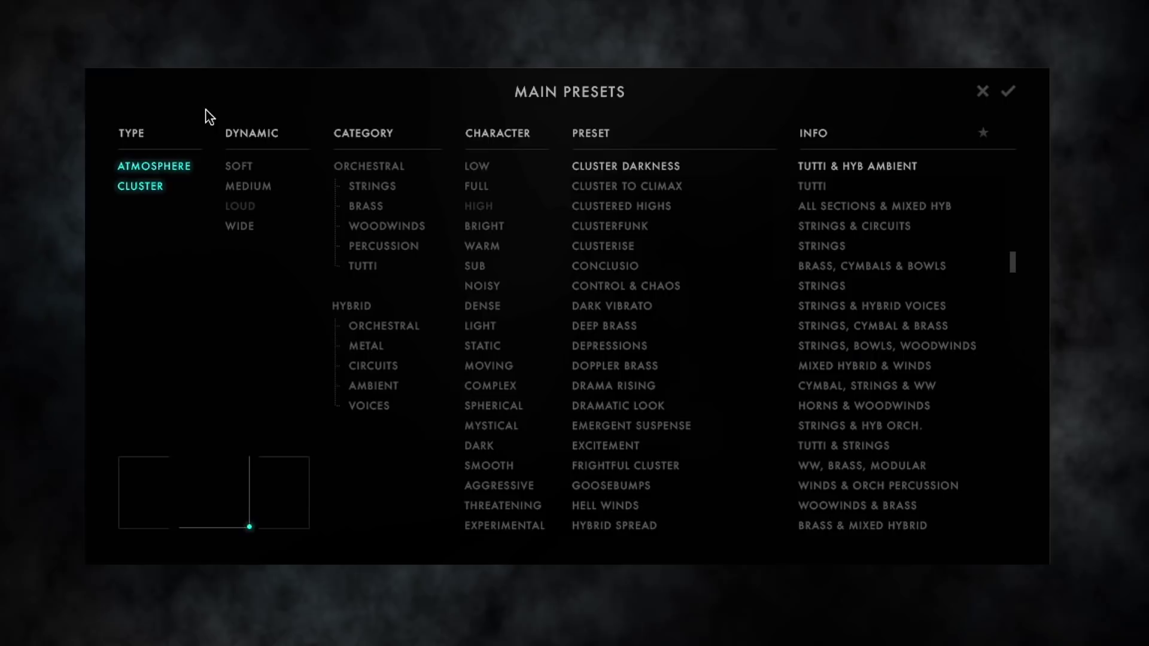
left_click(139, 163)
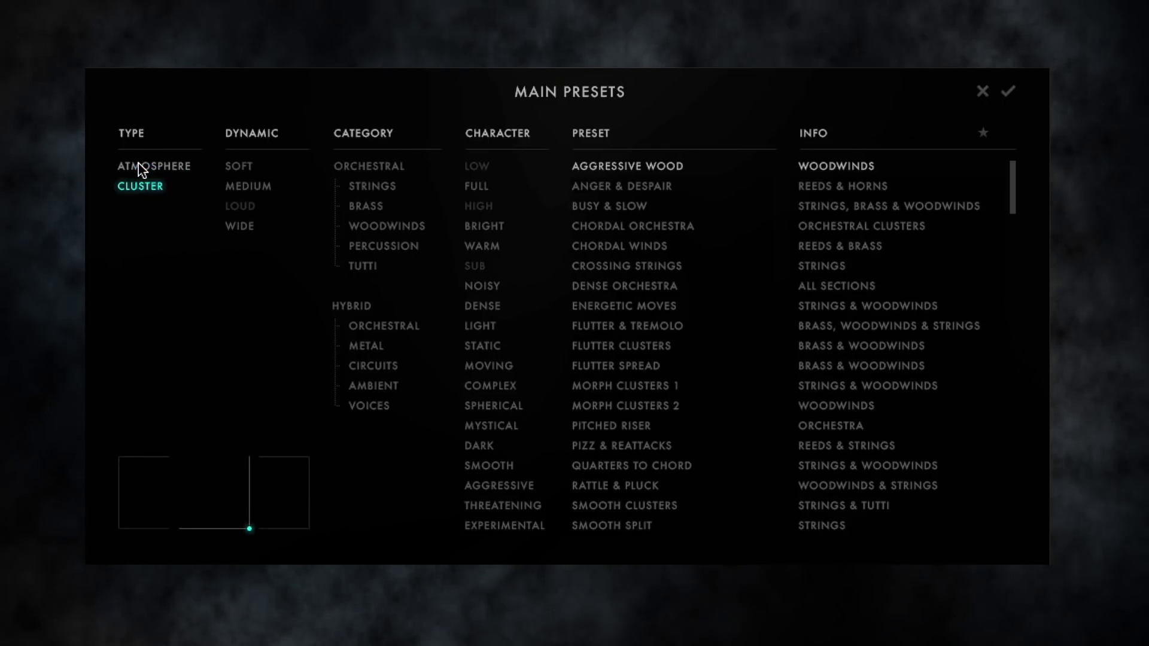
left_click(648, 306)
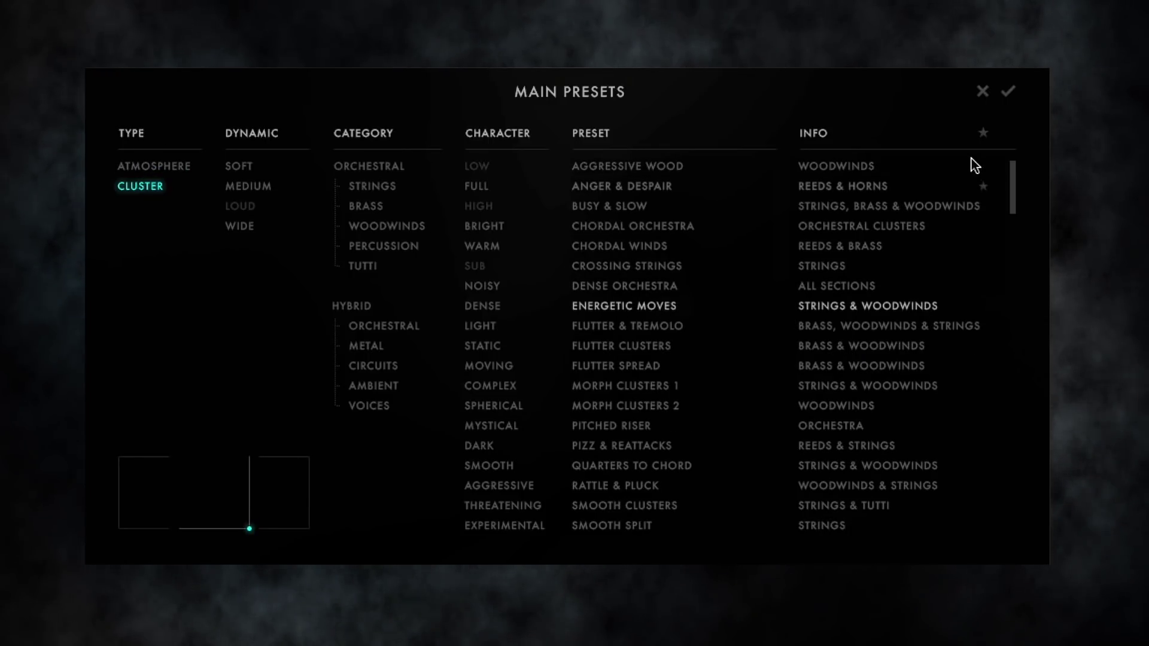
left_click(1006, 94)
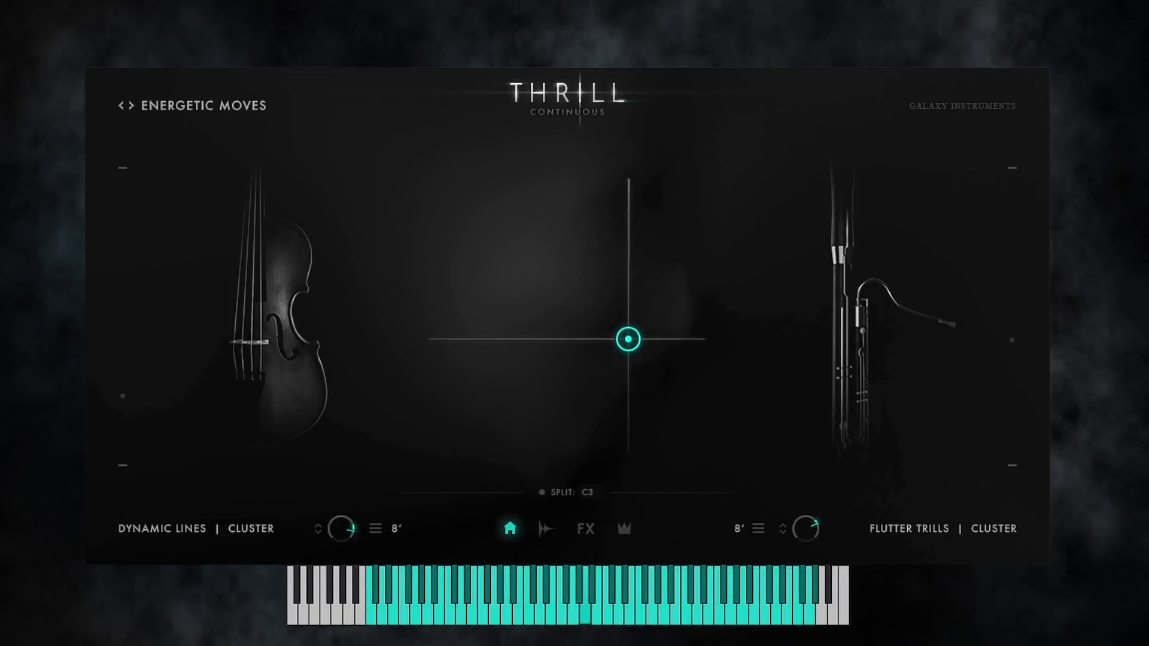
Show the layer editing page for the two Energetic Moves cluster layers.
left_click(545, 528)
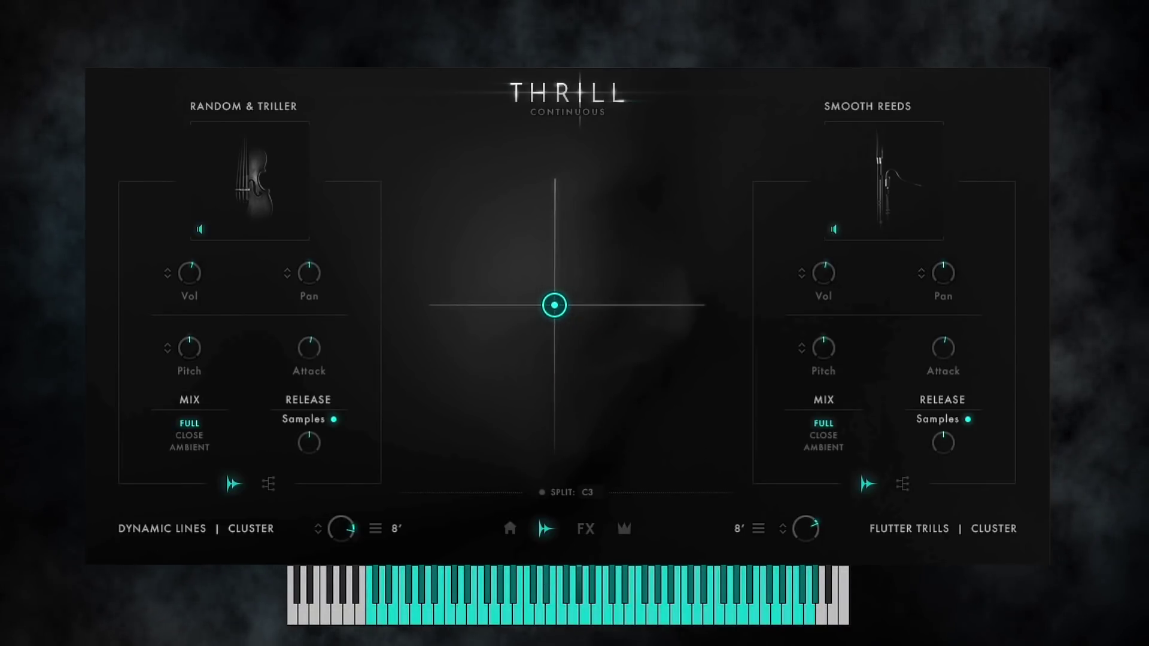